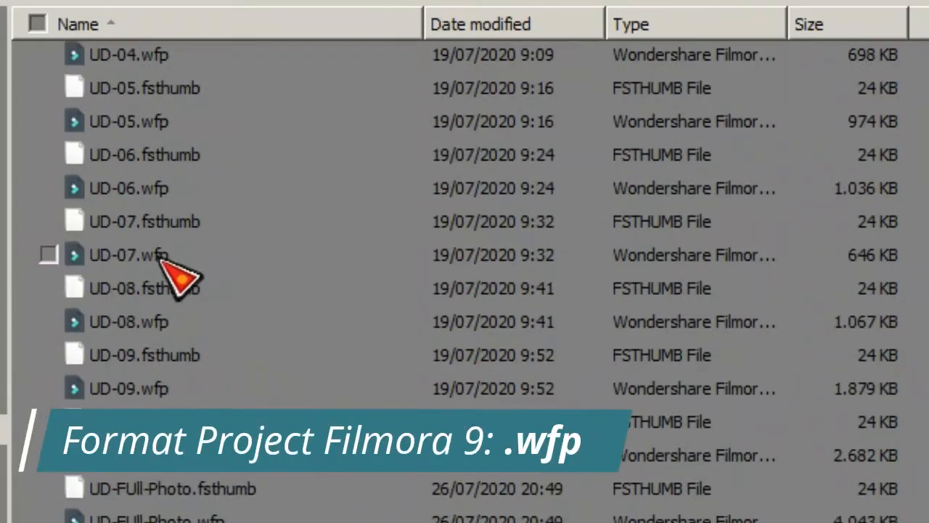
Step: Select the UD-07.wfp project file as an example and go to the Wondershare Filmora folder in Documents
left_click(162, 258)
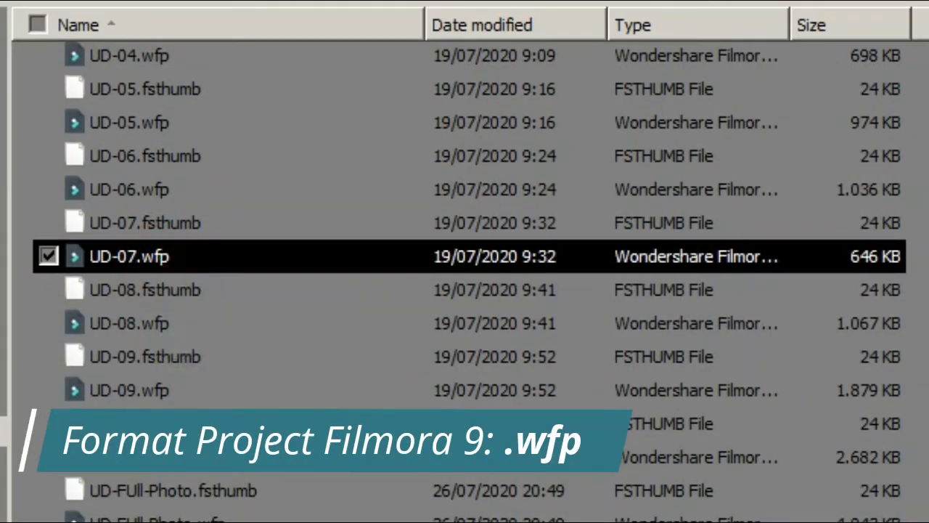
left_click(675, 4)
scroll(570, 341, "down", 1)
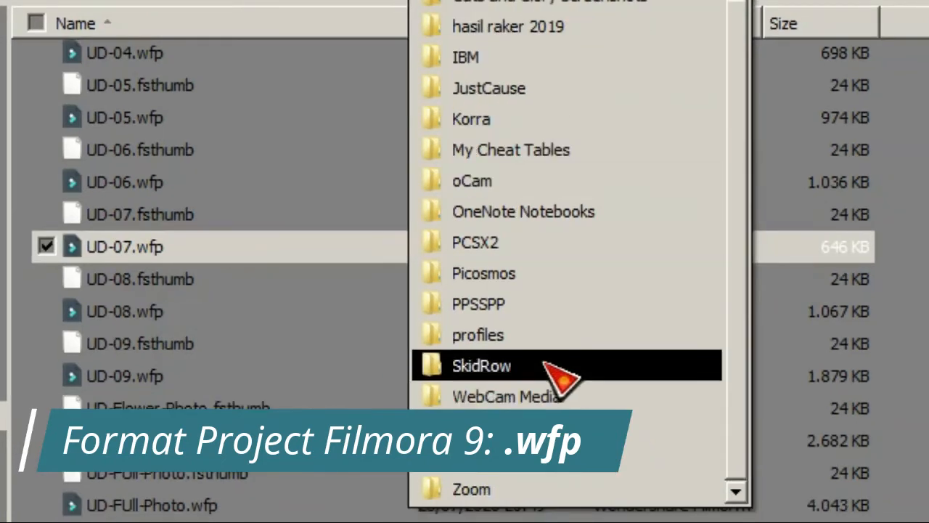
left_click(574, 441)
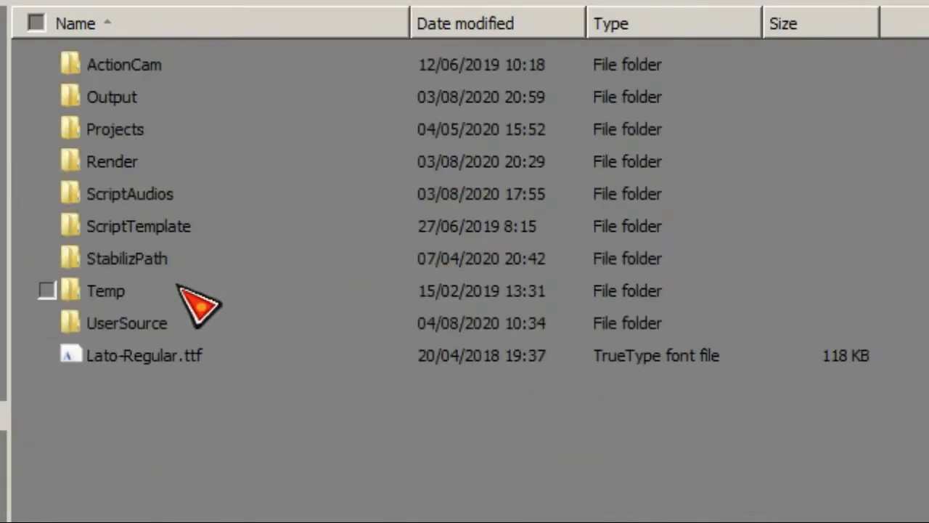
Step: Open the Projects folder and look through the .wve project files to identify the Filmora 8 project format
double_click(162, 134)
scroll(218, 432, "down", 3)
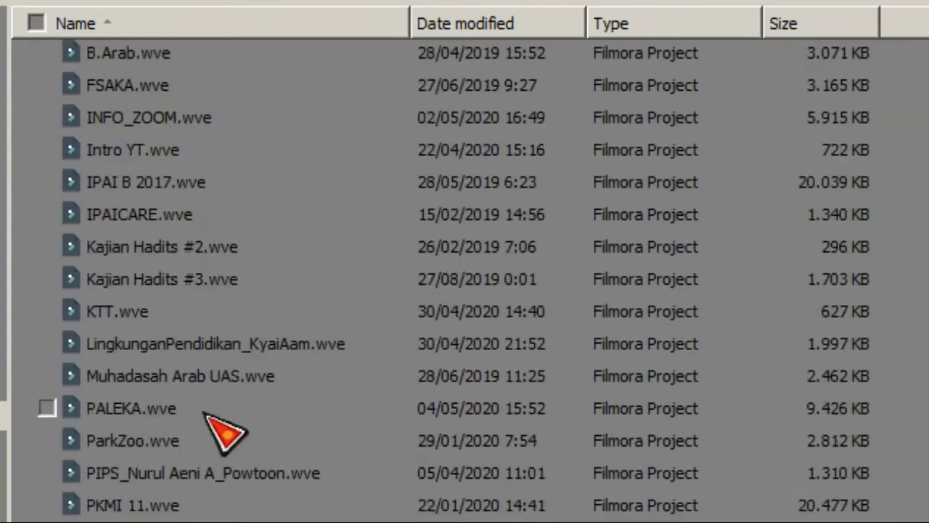
left_click(170, 481)
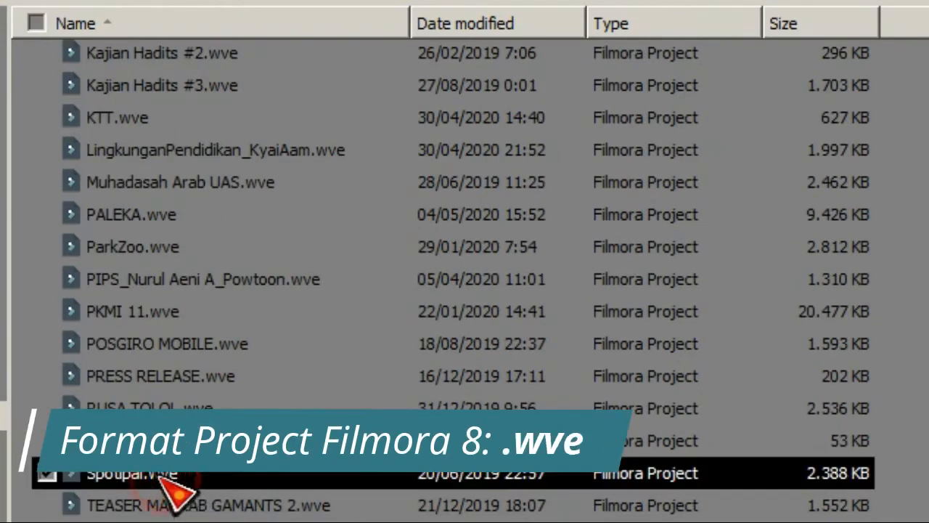
key("Up")
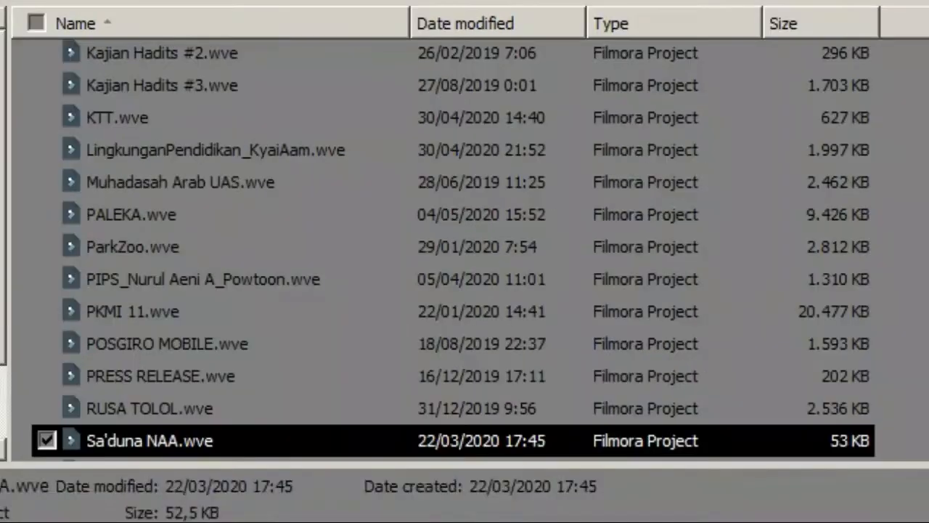
scroll(581, 407, "up", 2)
scroll(407, 392, "up", 1)
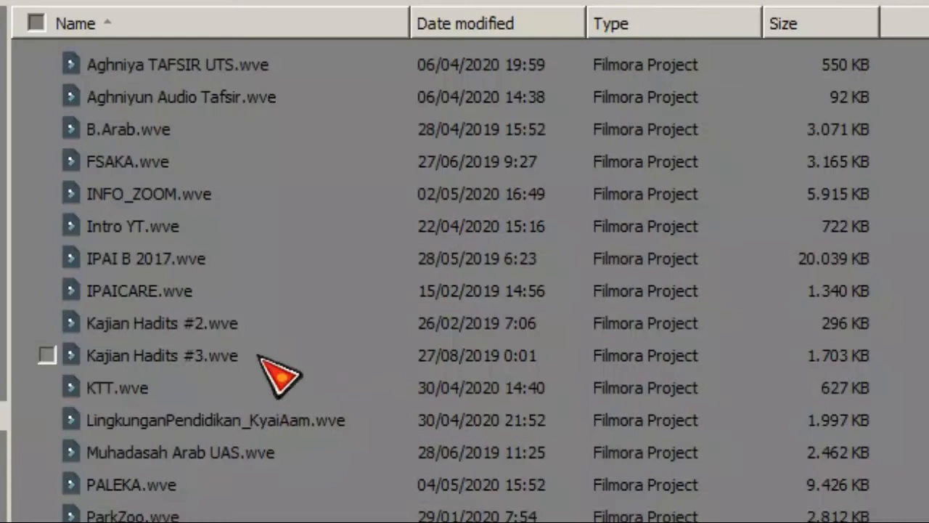
left_click(411, 436)
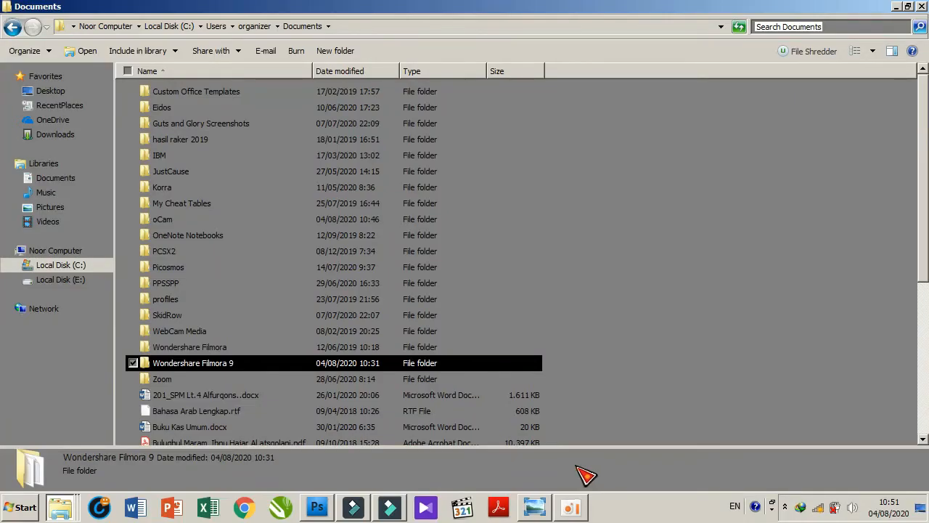
Step: Switch between the Filmora 8 and Filmora 9 windows and reduce the height of video track 1 in Filmora 9
left_click(362, 508)
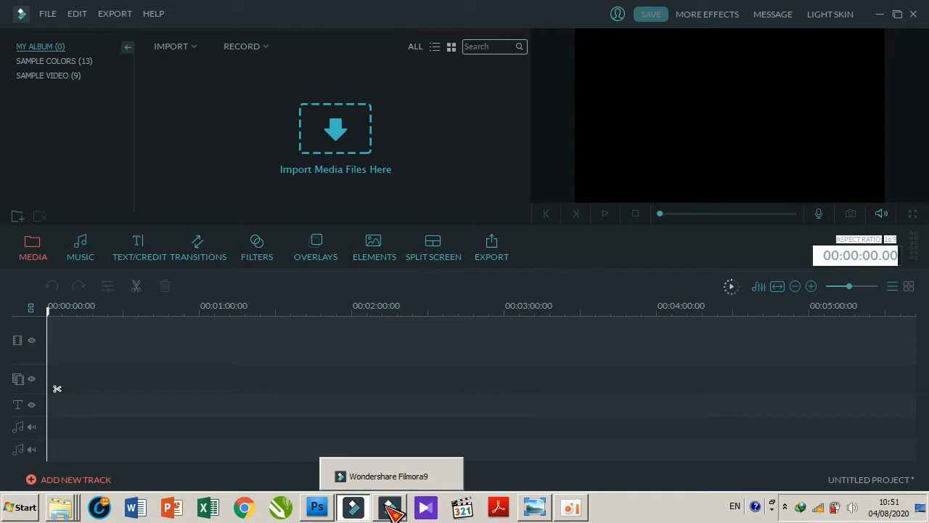
left_click(390, 500)
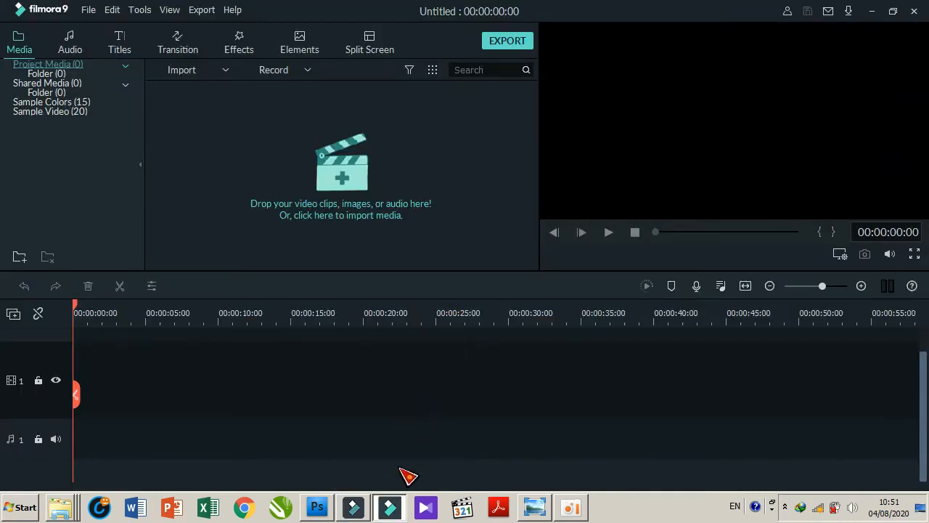
left_click(353, 507)
left_click(391, 508)
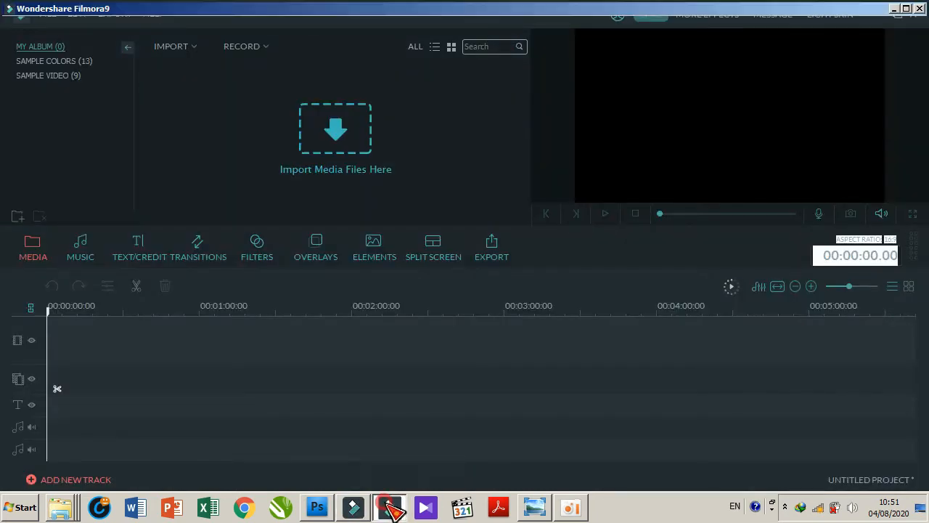
left_click_drag(47, 341, 56, 374)
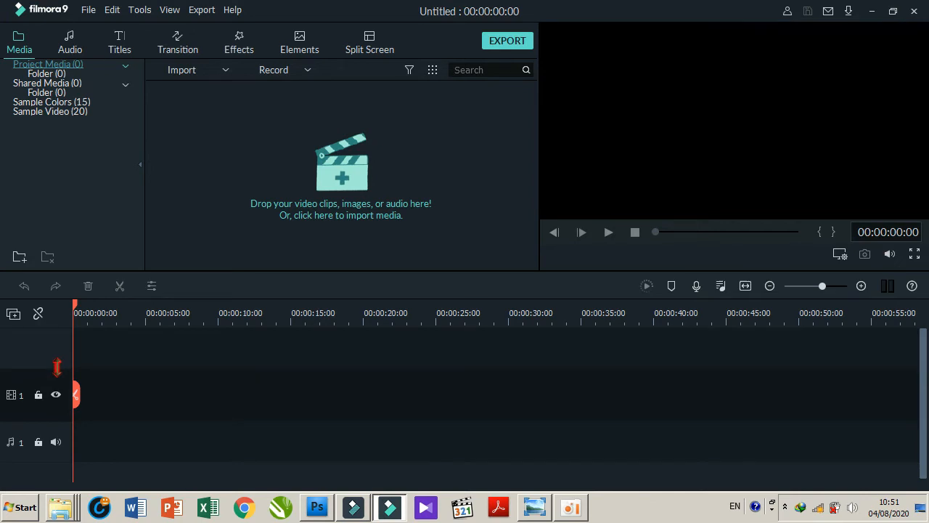
Step: Alternate between Filmora 8 and Filmora 9 to compare their interface layouts and default timeline tracks
left_click(362, 507)
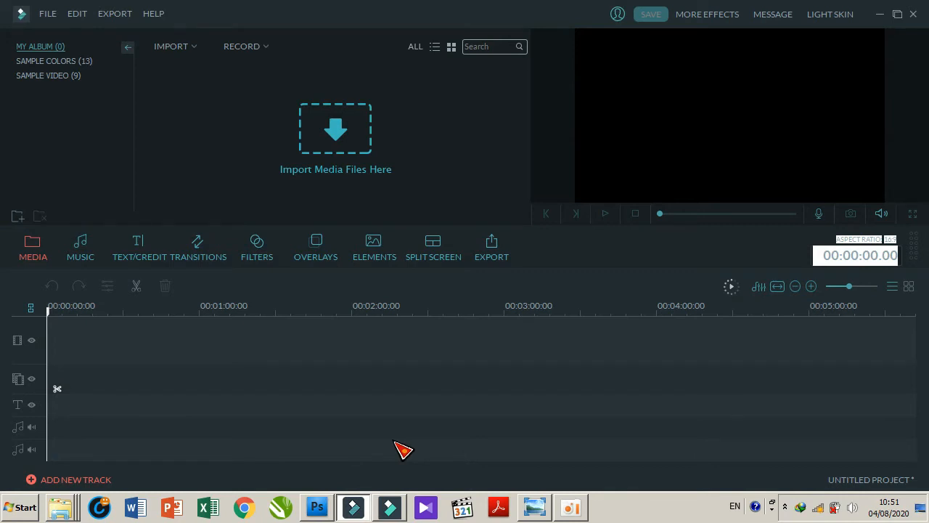
left_click(392, 508)
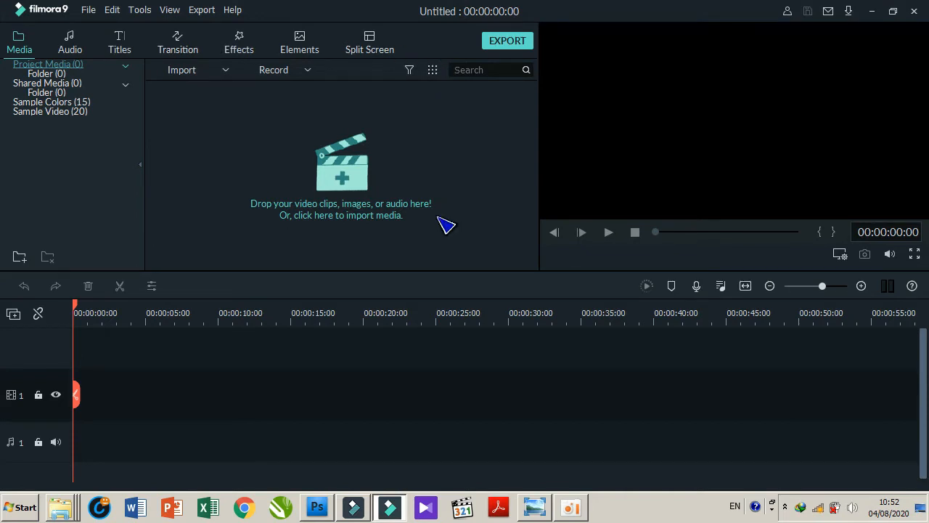
left_click(356, 508)
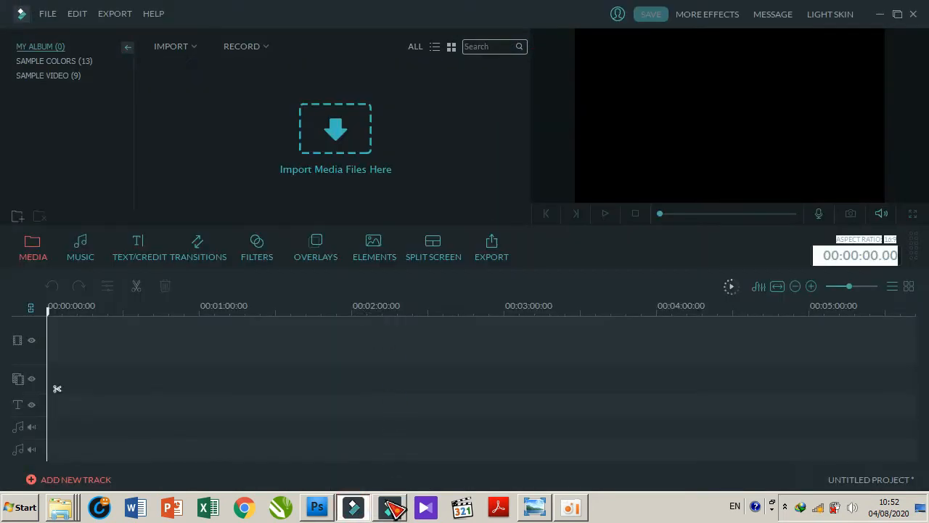
left_click(392, 508)
left_click(356, 507)
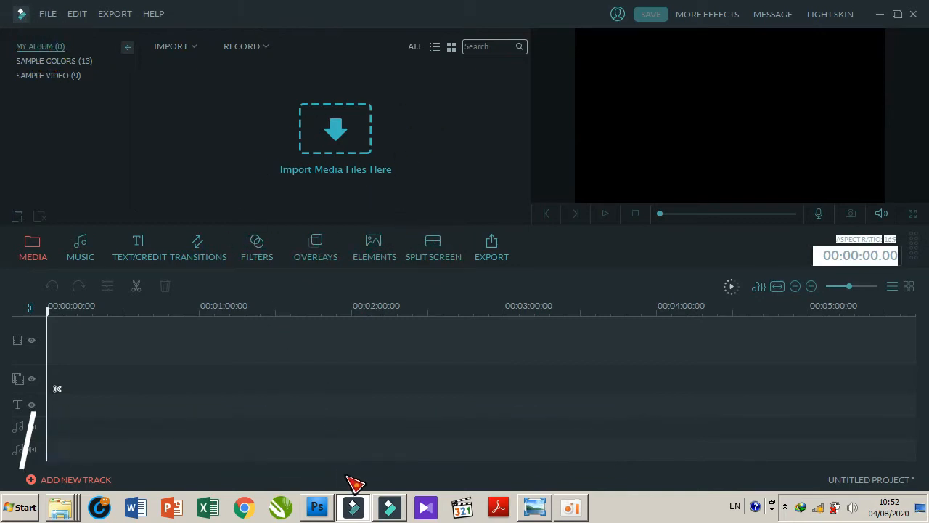
left_click(390, 507)
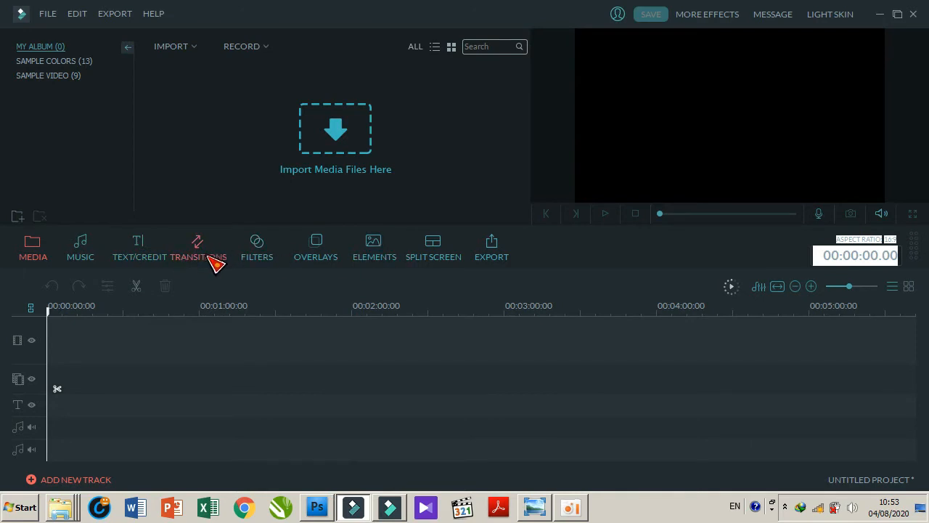
Step: Browse the full Text/Credit preset library in Filmora 8
left_click(142, 260)
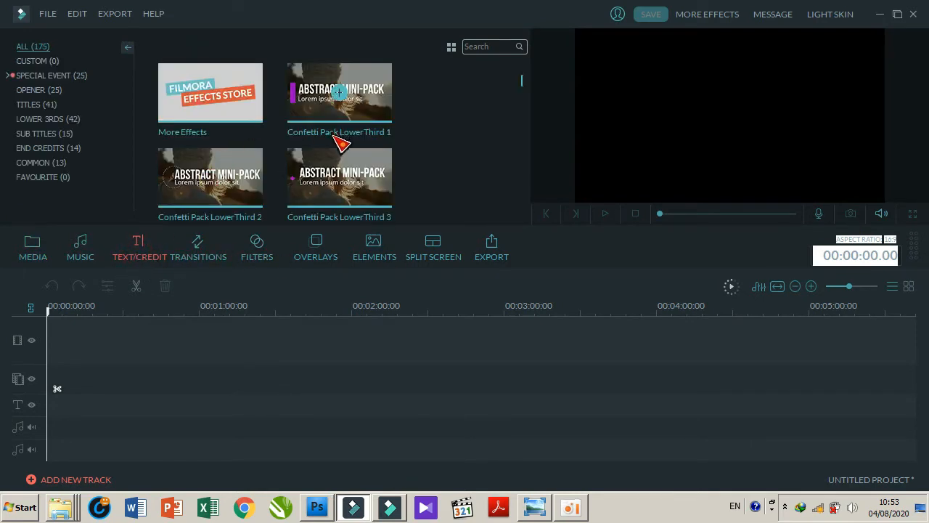
left_click_drag(532, 94, 506, 156)
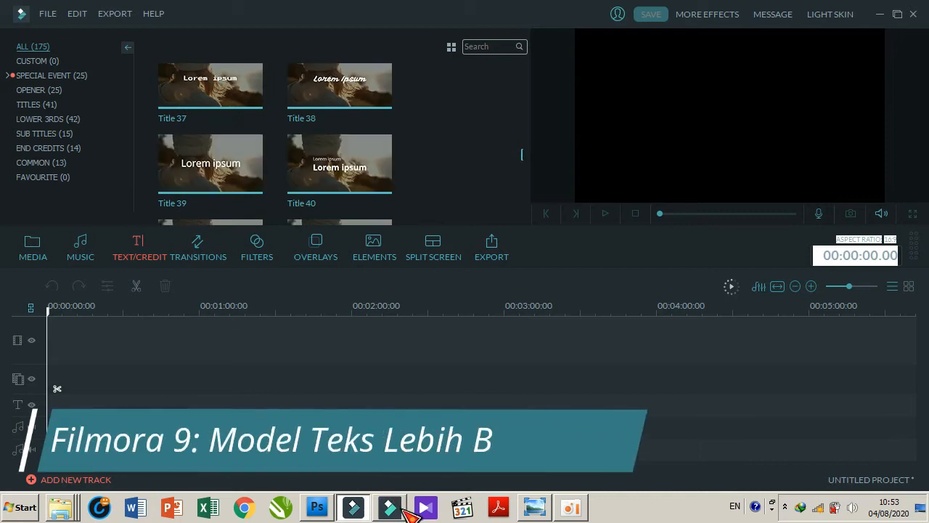
Step: Switch to Filmora 9, browse its Titles library with the category list collapsed, and preview New Opener 6
left_click(390, 507)
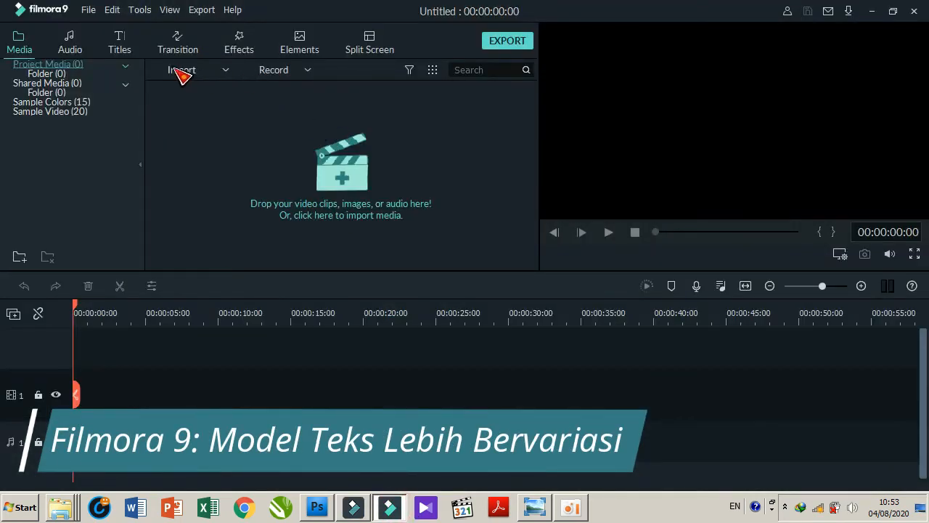
left_click(120, 43)
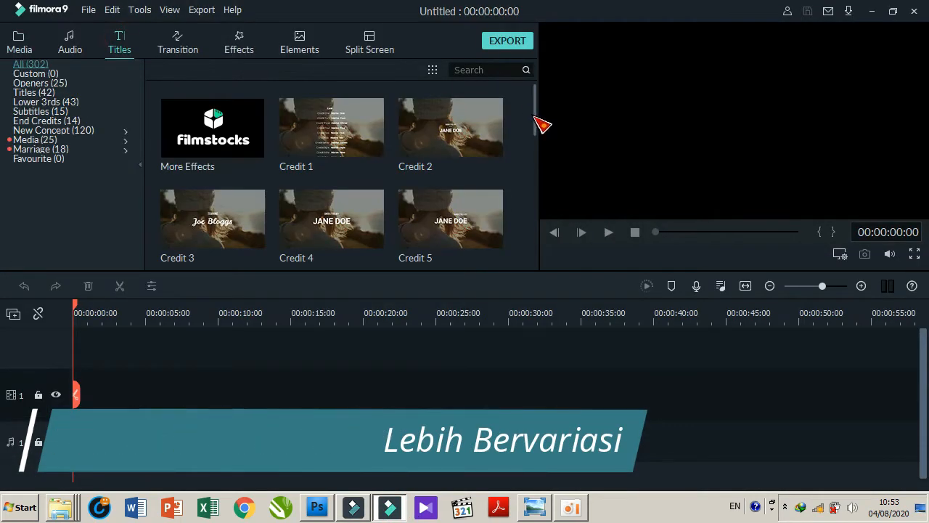
left_click(143, 167)
scroll(518, 155, "down", 15)
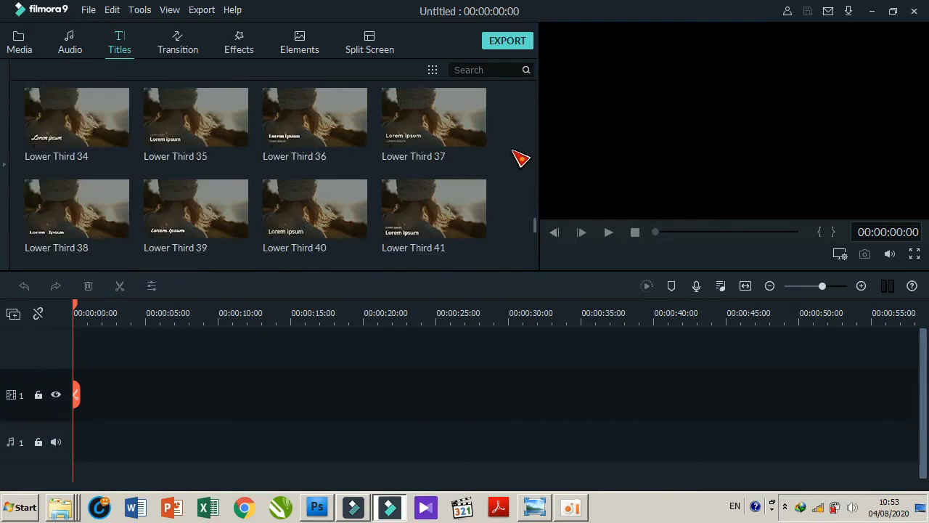
scroll(508, 156, "up", 15)
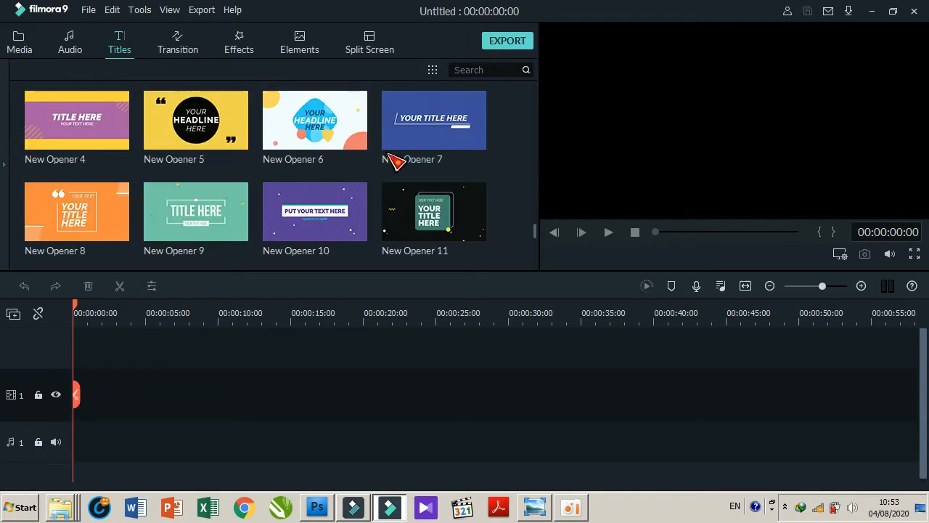
left_click(357, 140)
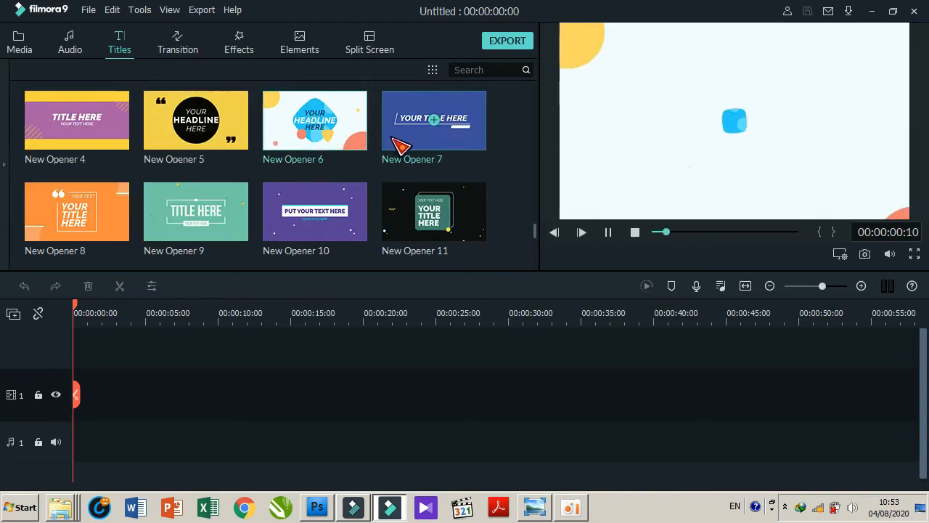
scroll(400, 149, "down", 6)
scroll(400, 150, "down", 20)
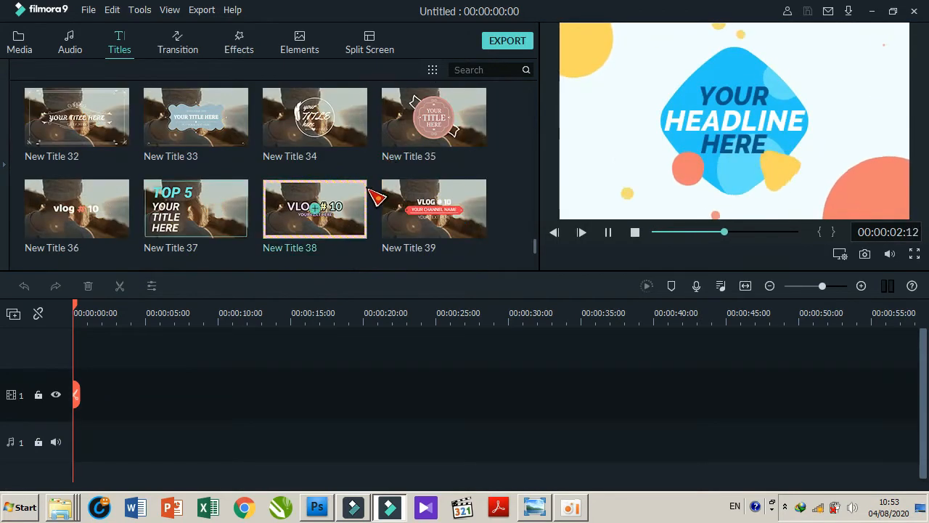
scroll(357, 162, "down", 5)
scroll(356, 162, "up", 3)
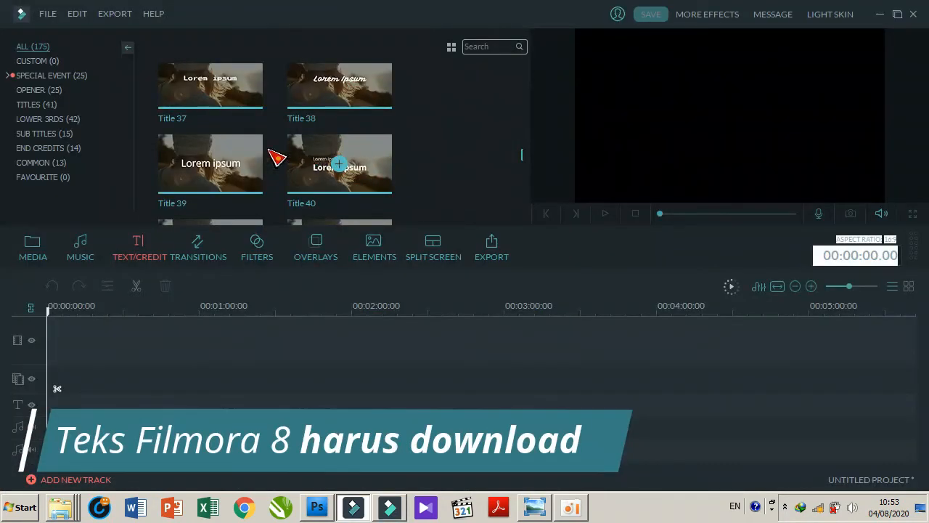
Step: Switch to Filmora 8 and examine which LowerThirds text presets are marked for download
scroll(276, 157, "down", 5)
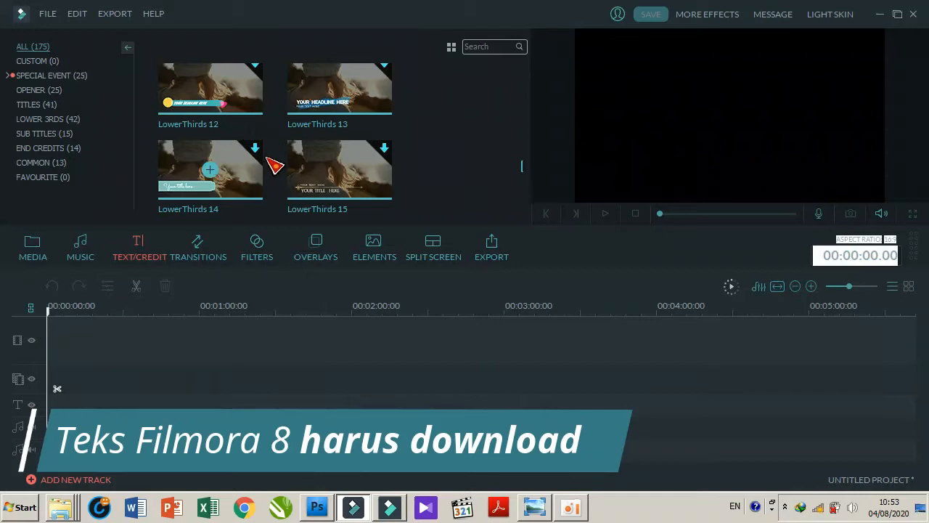
scroll(269, 164, "up", 1)
Step: Return to Filmora 9, look through its title presets for download markers, and preview New Title 25
key("alt+Tab")
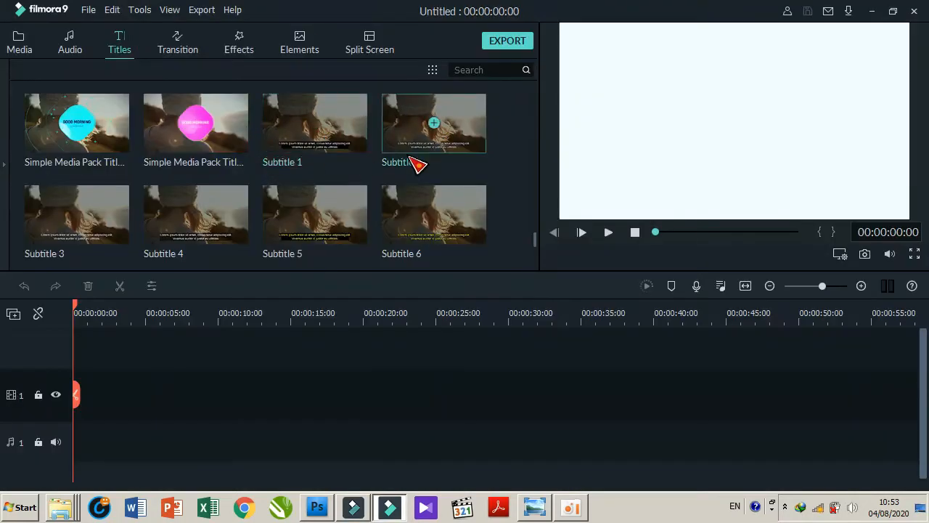
scroll(508, 176, "down", 10)
scroll(322, 176, "down", 4)
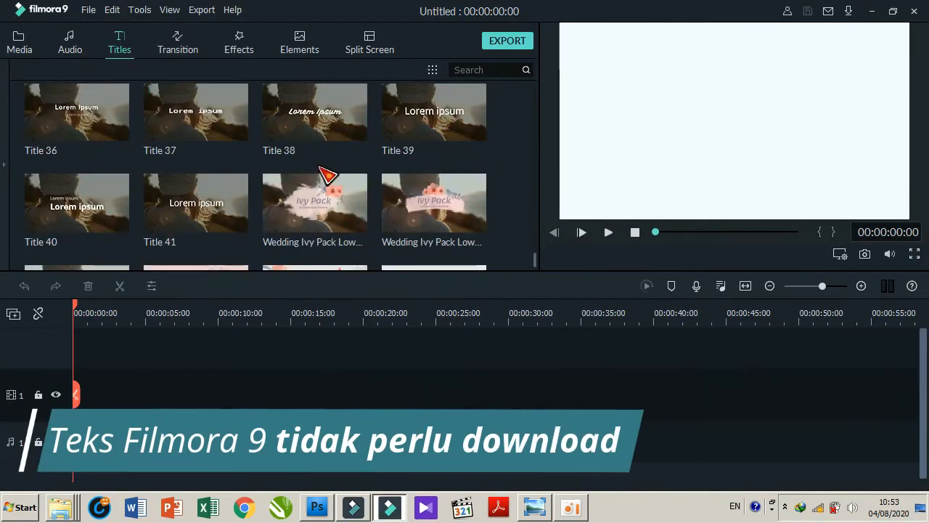
scroll(324, 177, "up", 2)
scroll(330, 182, "down", 8)
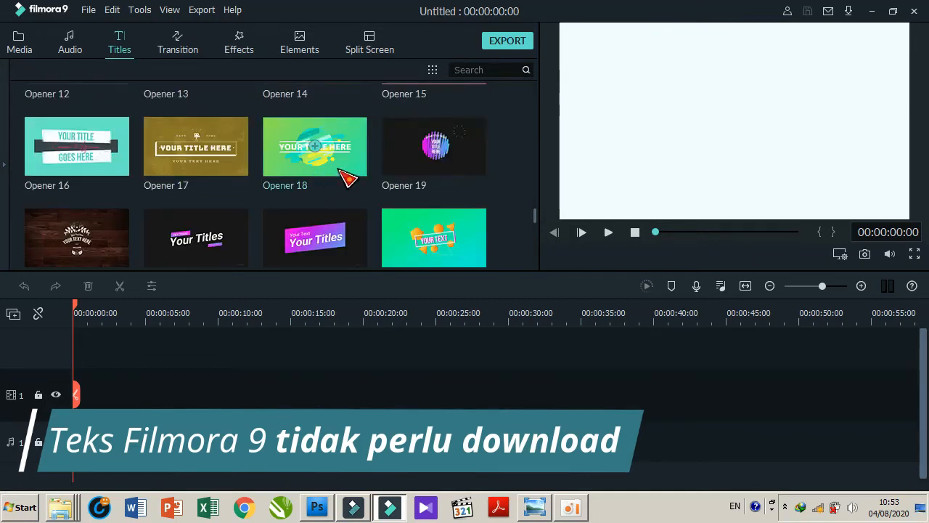
scroll(196, 185, "down", 5)
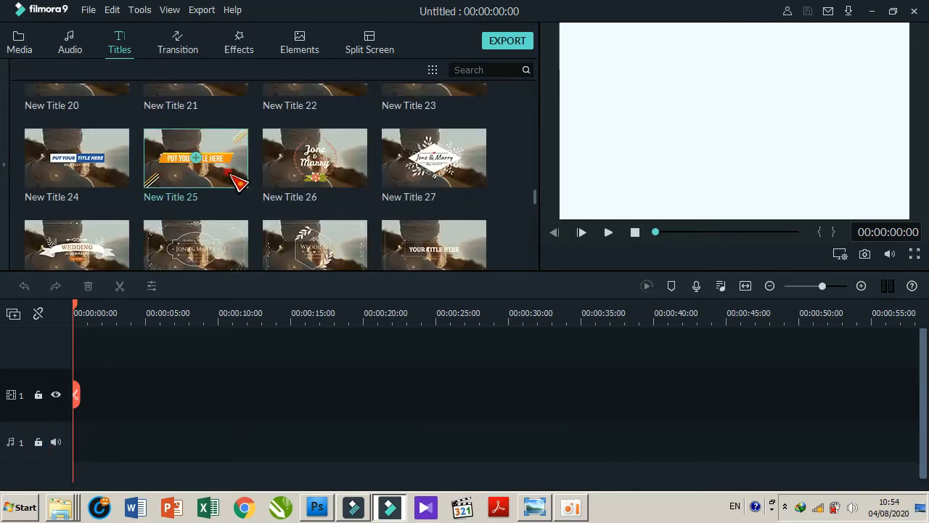
left_click(240, 182)
scroll(392, 182, "up", 5)
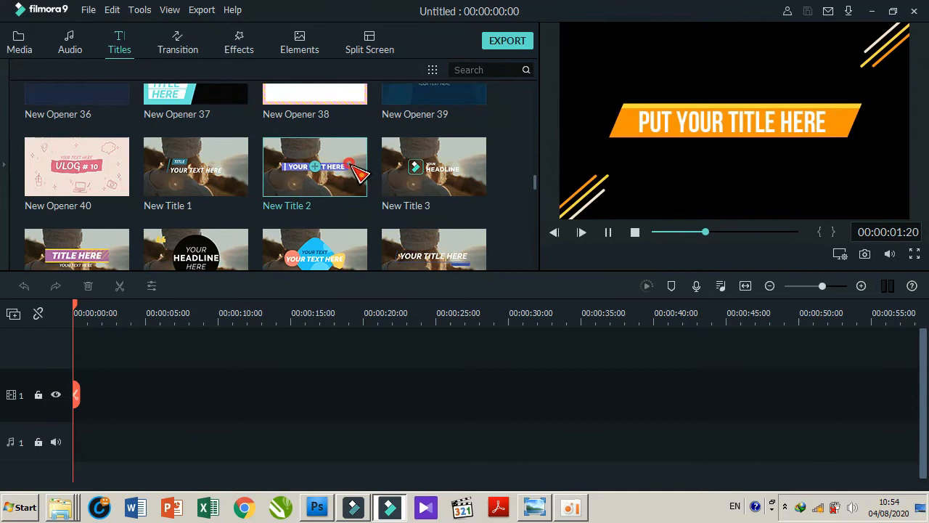
Step: Preview New Title 2, New Opener 25 and the teal "TITLE YOUR TEXT HERE" opener, and browse the New LowerThirds presets
left_click(358, 172)
scroll(326, 177, "up", 5)
left_click(243, 185)
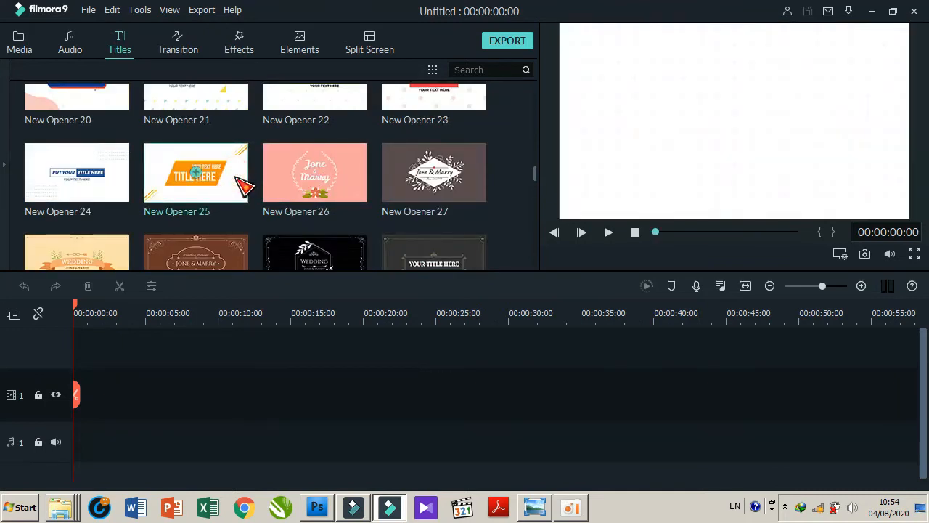
scroll(244, 183, "up", 5)
left_click(247, 182)
scroll(341, 185, "up", 3)
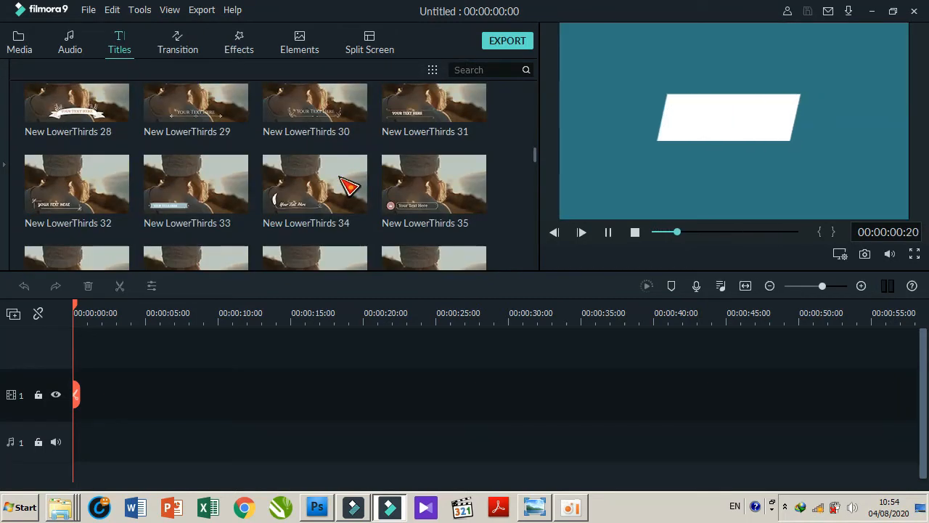
scroll(245, 180, "up", 2)
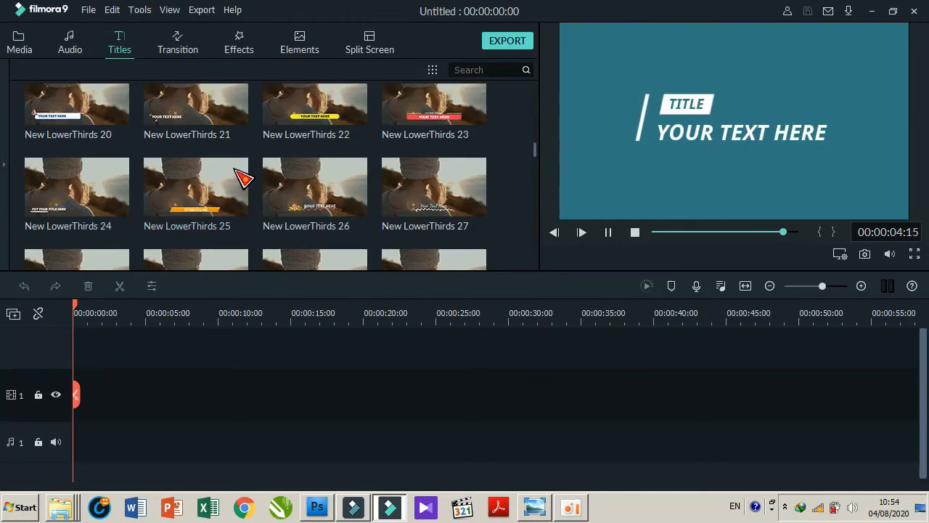
Step: Browse the New LowerThirds and New Opener title presets and preview New Opener 14
left_click(245, 185)
scroll(249, 187, "up", 4)
scroll(353, 148, "down", 2)
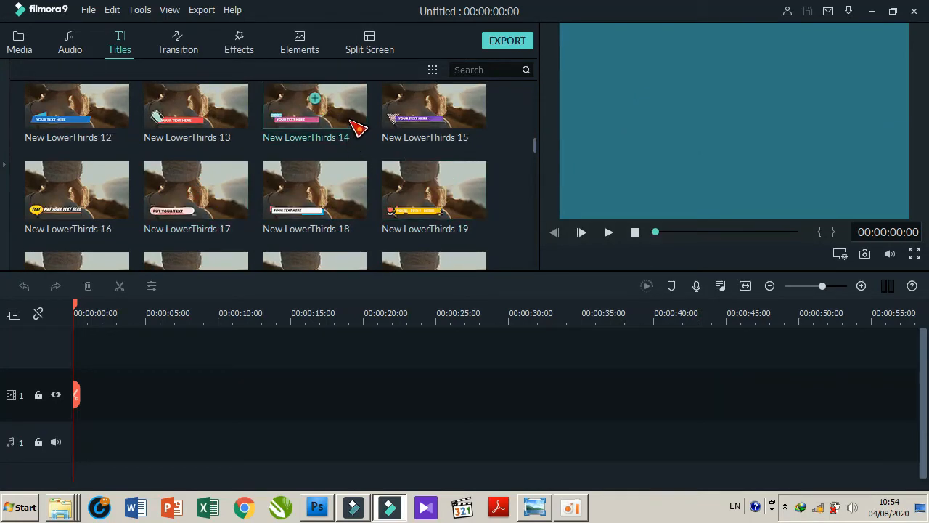
scroll(358, 129, "down", 5)
left_click(348, 172)
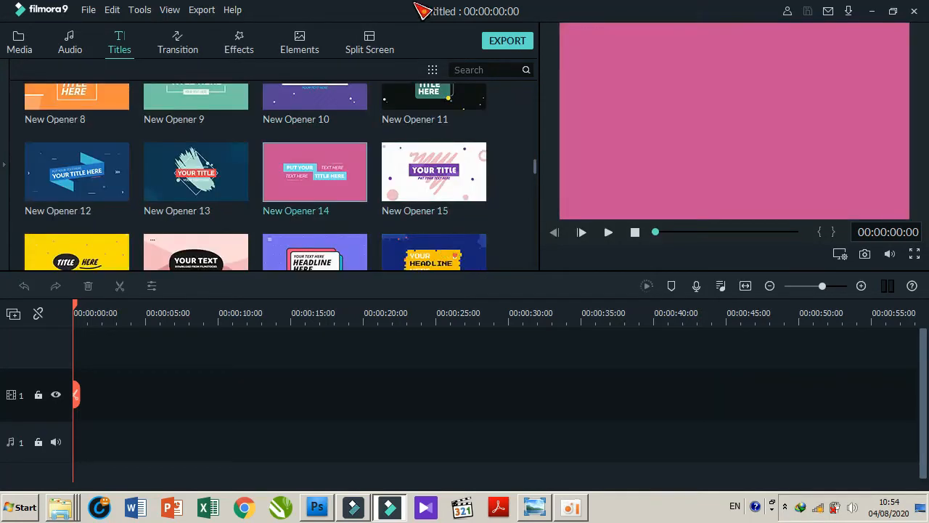
Step: Browse the whole Filmora 9 Transition library with its category list collapsed
left_click(182, 44)
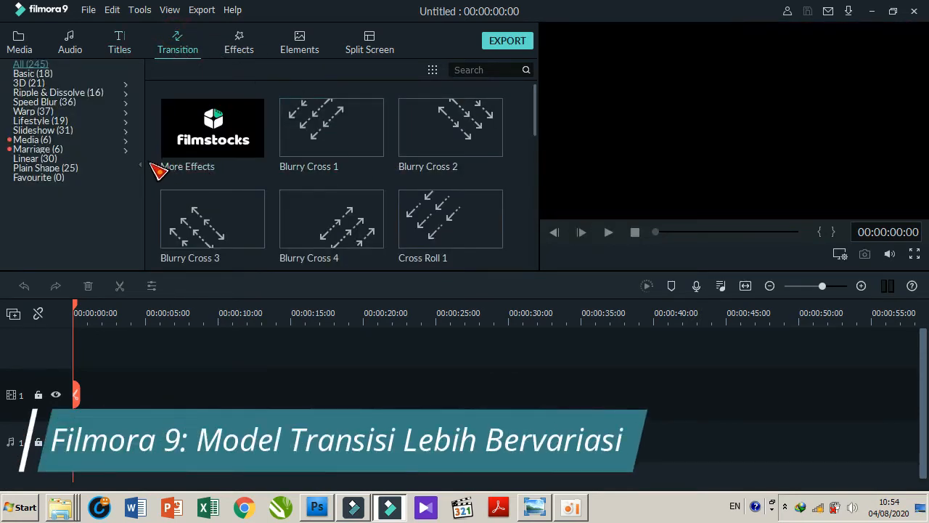
left_click(142, 166)
scroll(291, 176, "down", 10)
scroll(476, 180, "down", 15)
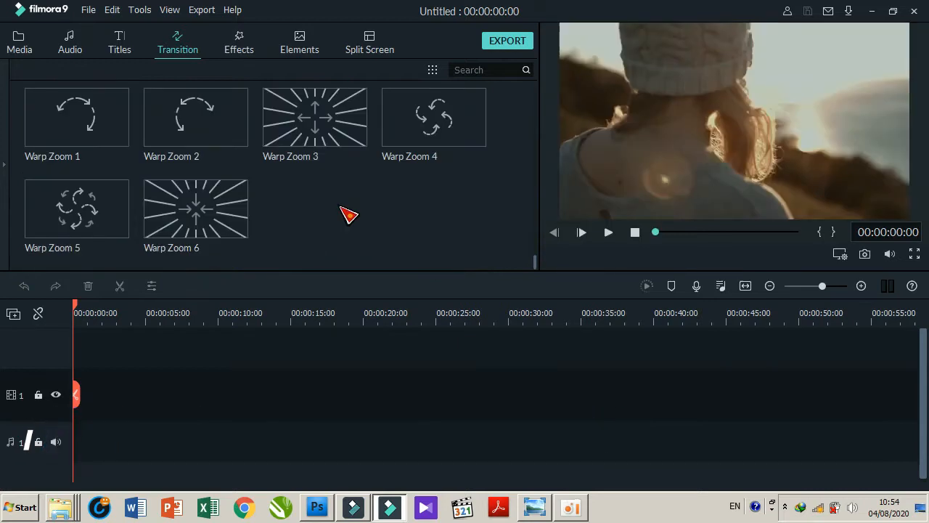
Step: Switch to Filmora 8 to view its Transitions library, and return to browsing the transitions in Filmora 9
key("alt+Tab")
left_click(197, 249)
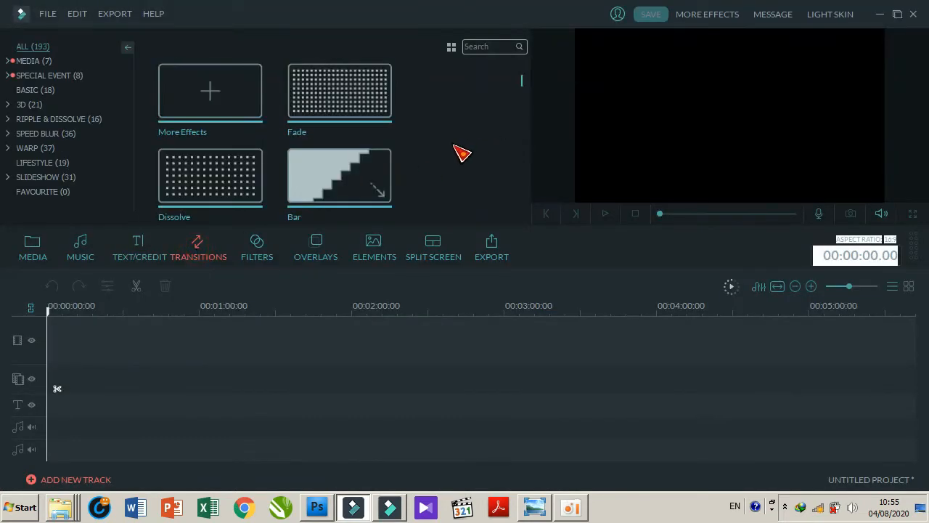
key("alt+Tab")
scroll(399, 202, "down", 10)
scroll(402, 205, "up", 15)
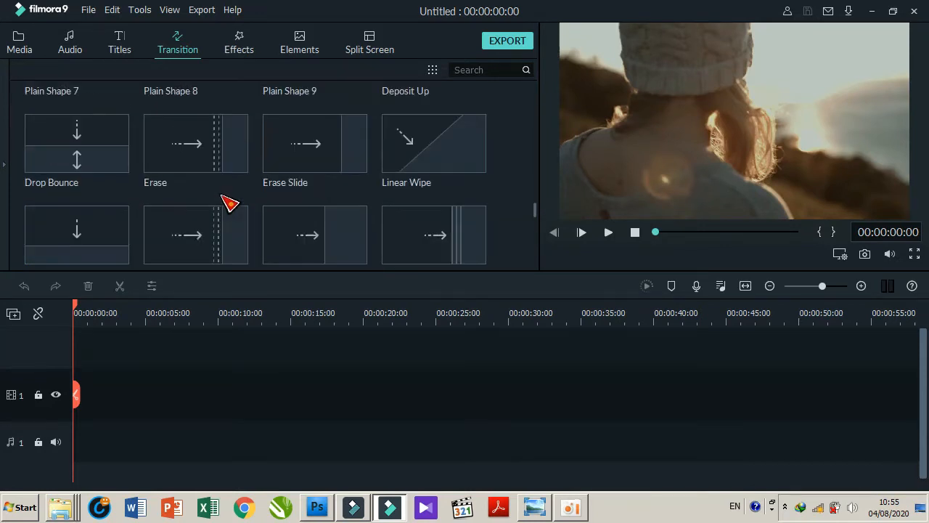
Step: Preview the Plain Shape 2 and Plain Shape 18 transitions
scroll(229, 203, "down", 5)
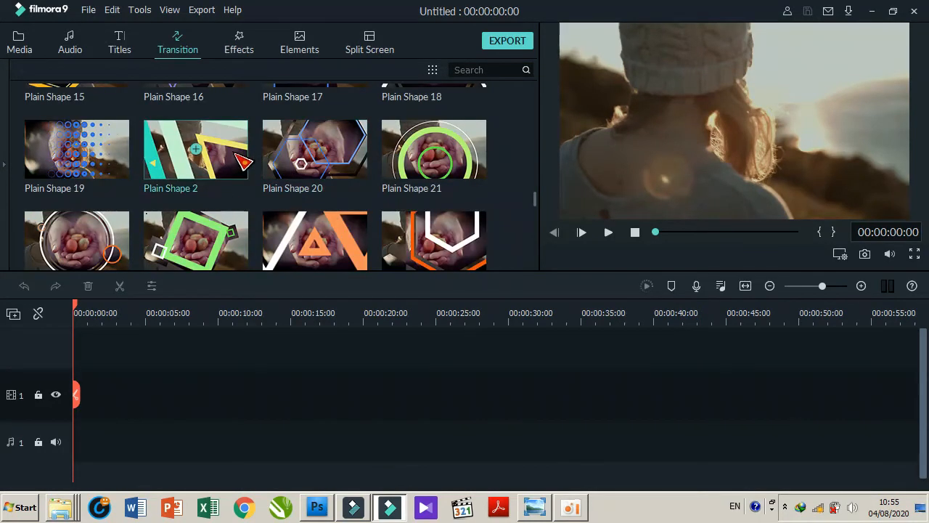
left_click(238, 164)
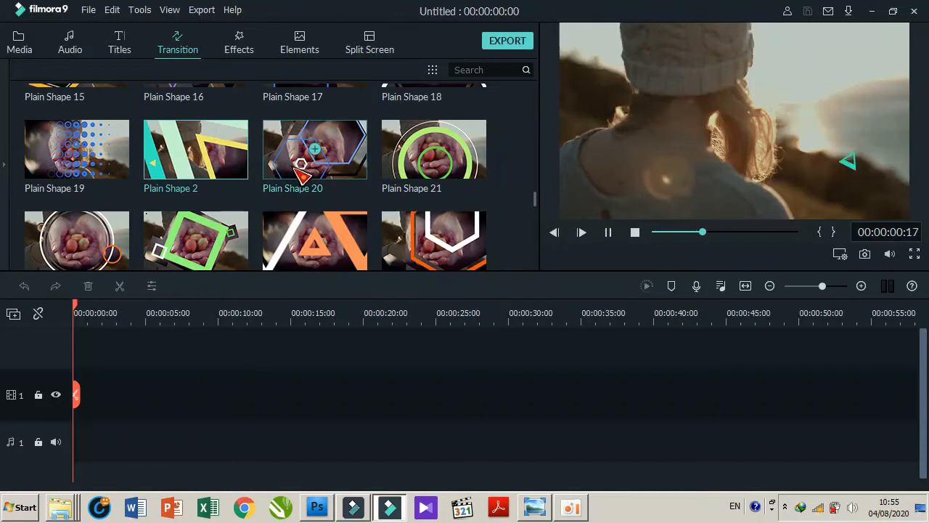
scroll(401, 244, "up", 5)
left_click(402, 243)
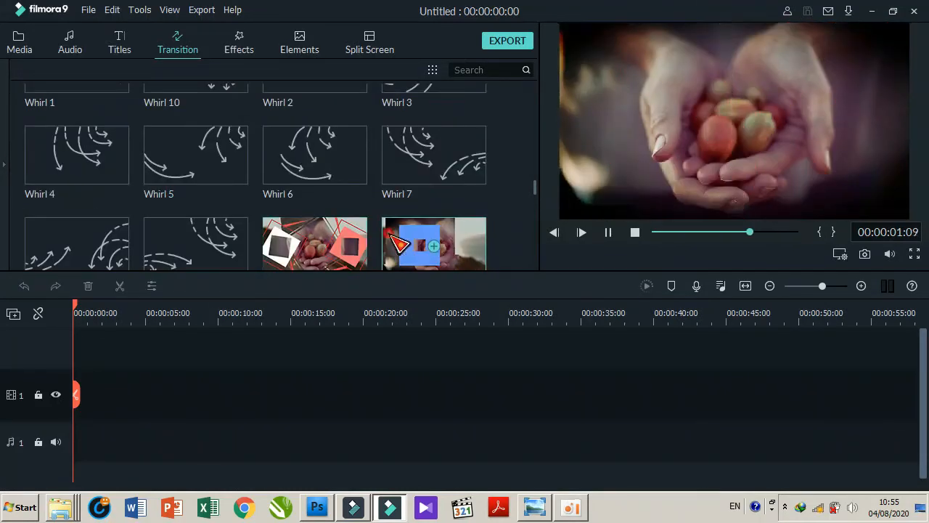
scroll(402, 245, "down", 2)
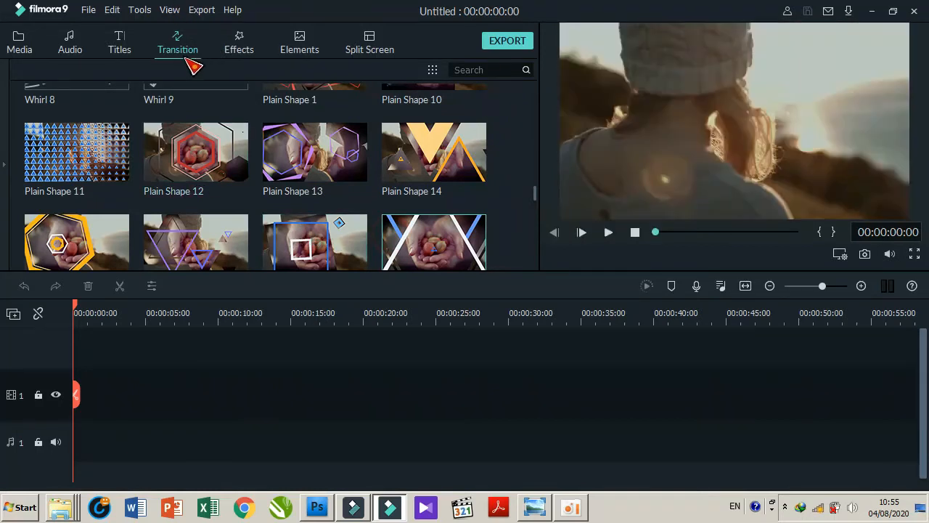
Step: Browse the whole Filmora 9 Effects library with its category list collapsed
left_click(243, 49)
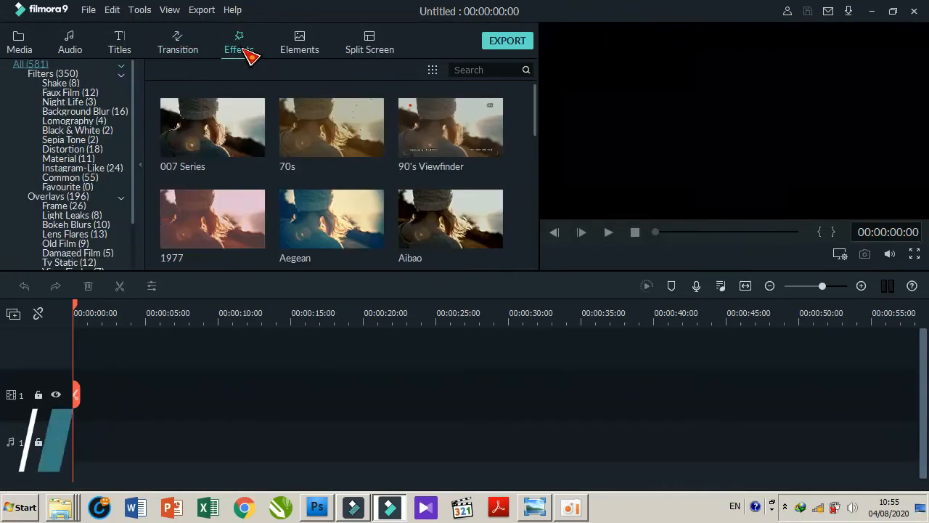
scroll(428, 174, "down", 10)
scroll(421, 169, "down", 15)
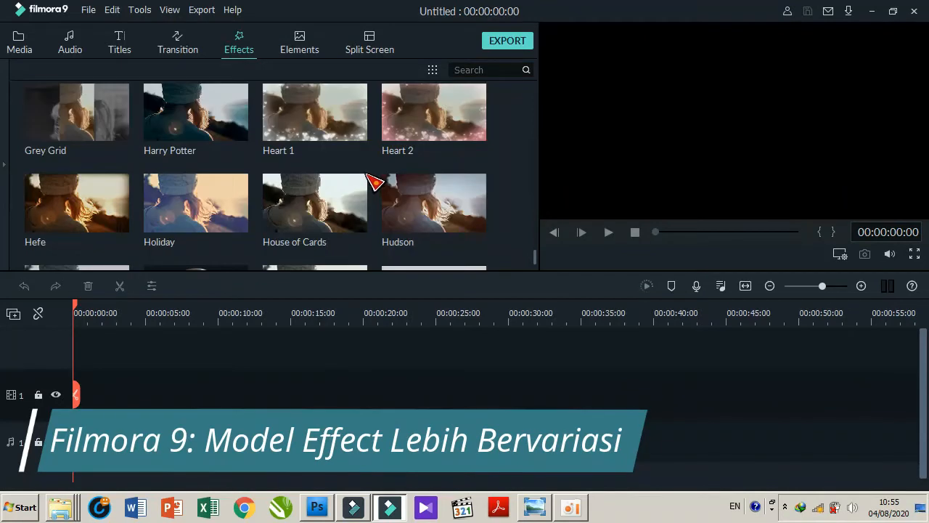
scroll(356, 180, "down", 3)
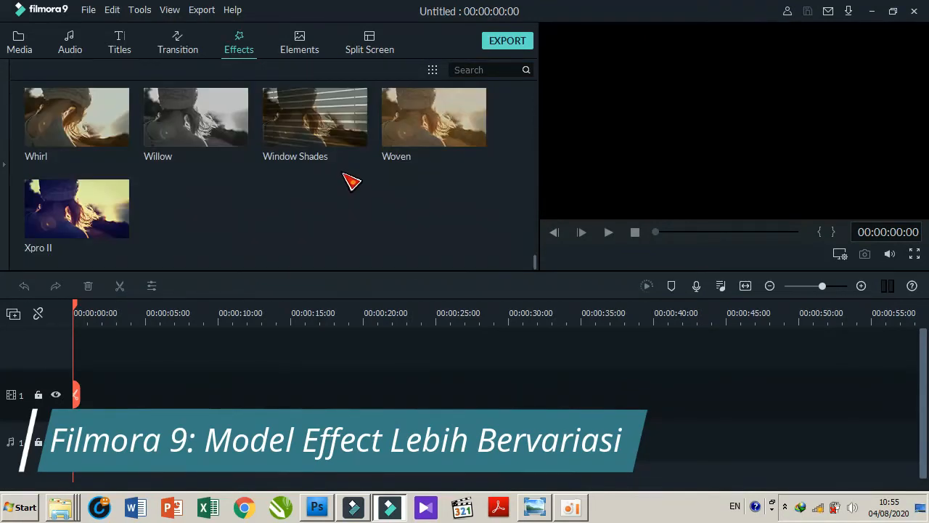
scroll(345, 180, "up", 15)
scroll(297, 183, "up", 6)
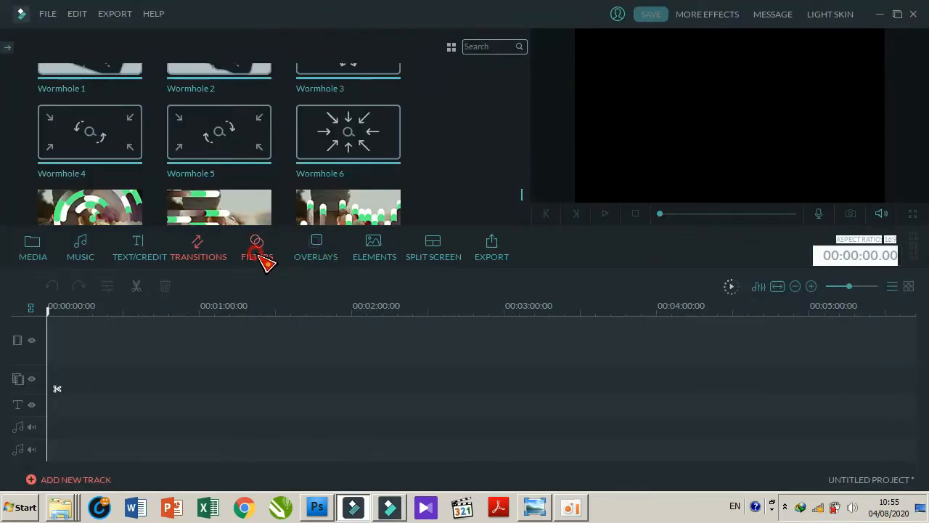
Step: Show the Filters library in Filmora 8 with its category list collapsed
left_click(257, 250)
left_click(127, 47)
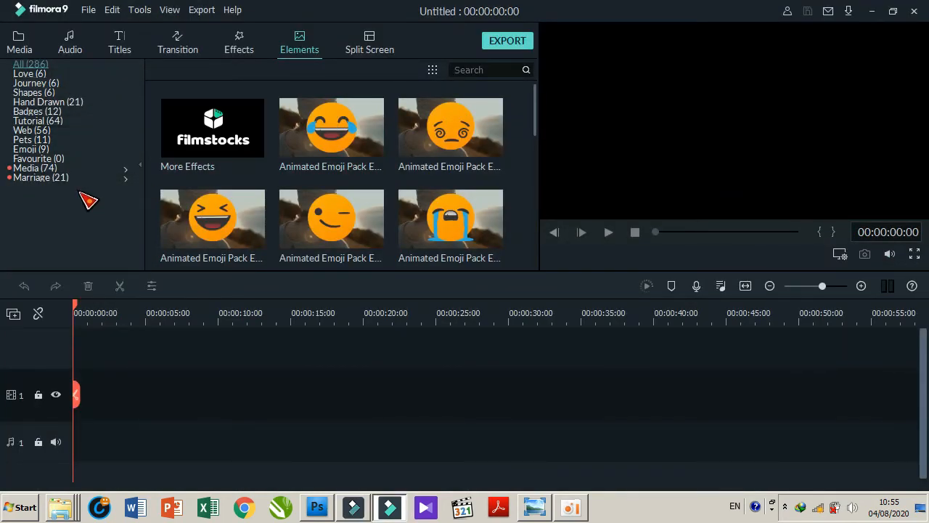
Step: Look through the Animated Emoji Pack presets in the Filmora 9 Elements library
scroll(435, 154, "down", 2)
scroll(403, 160, "up", 2)
scroll(378, 163, "down", 5)
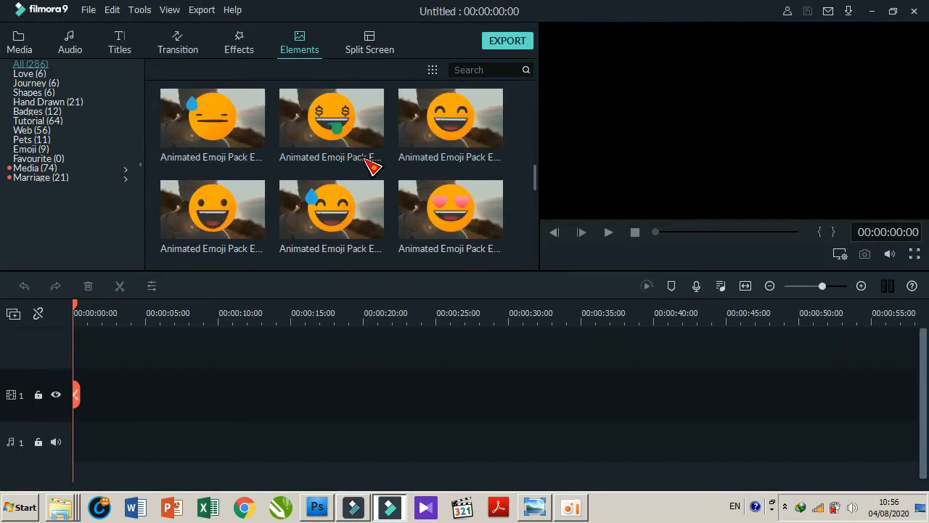
scroll(332, 204, "up", 5)
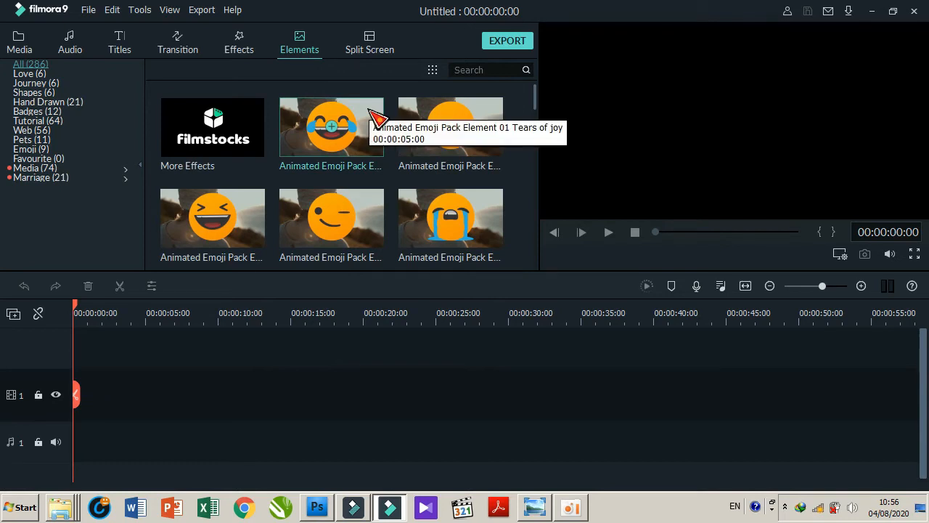
Step: Switch to Filmora 8 and browse the Sample Video clips in its media library
key("alt+Tab")
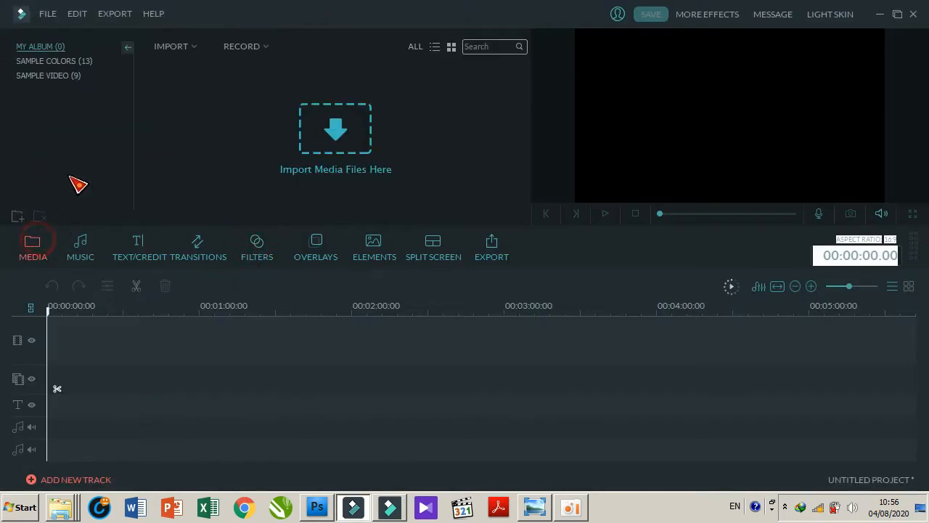
left_click(69, 76)
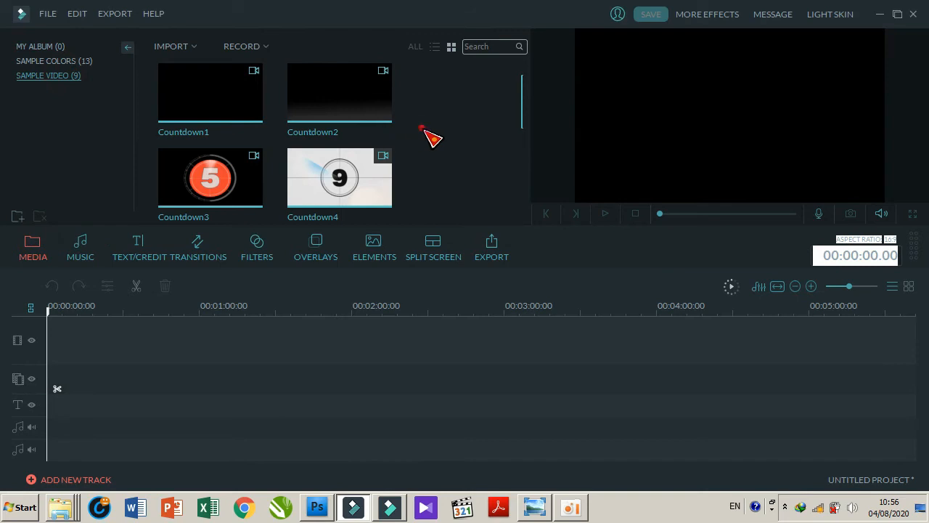
scroll(432, 141, "down", 3)
scroll(434, 142, "up", 3)
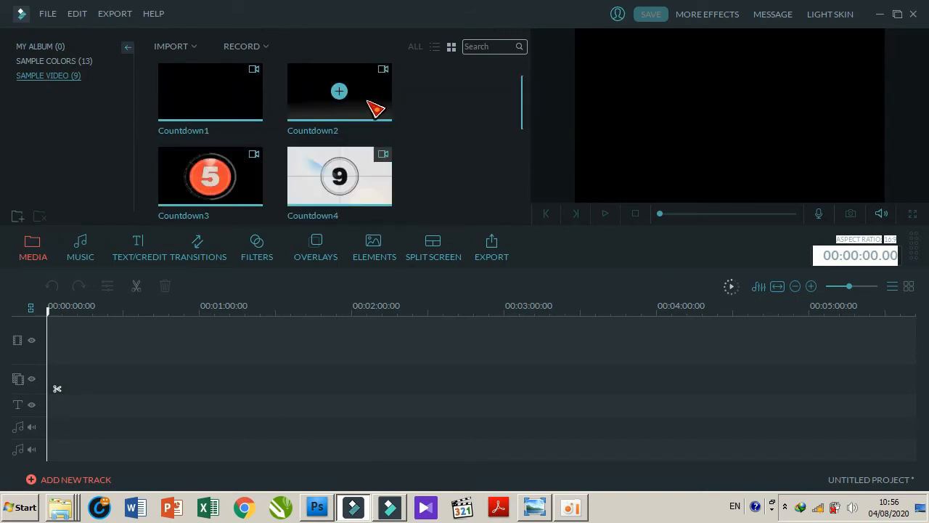
Step: Place two Countdown1 clips back to back on the overlay track and Countdown4 on the video track, and open Countdown4's clip options
left_click_drag(258, 112, 60, 377)
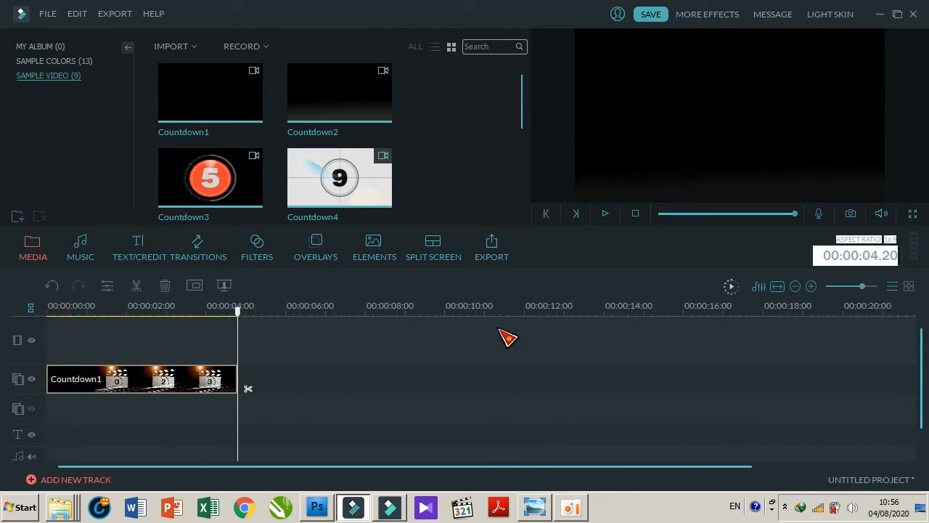
left_click(66, 309)
left_click_drag(251, 115, 245, 385)
left_click_drag(291, 154, 258, 333)
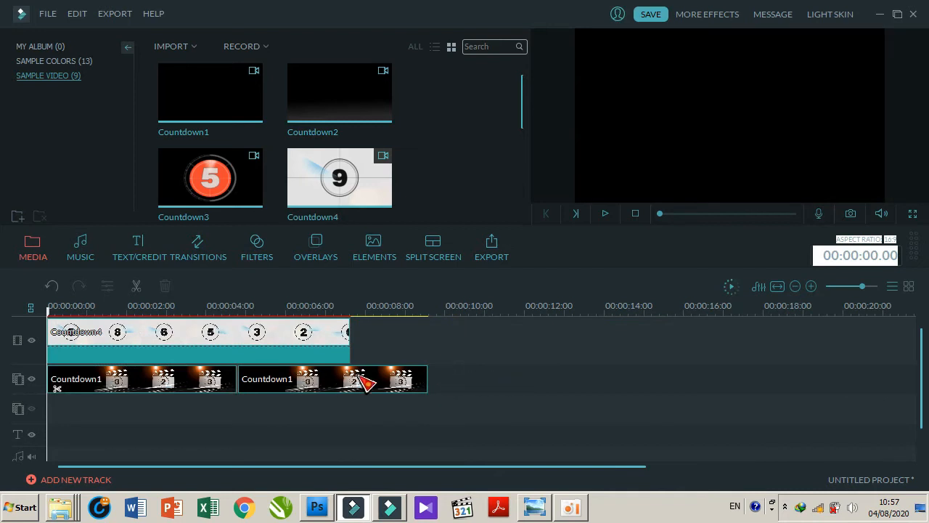
right_click(316, 338)
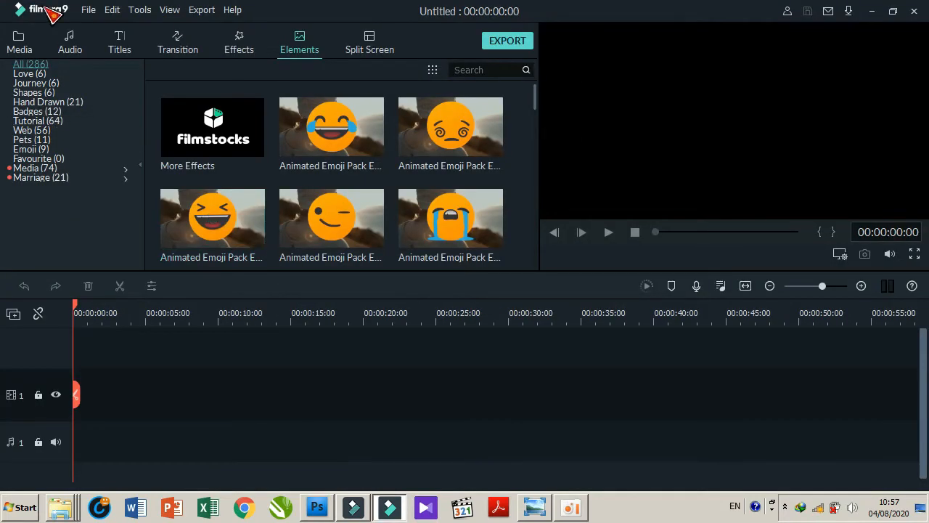
Step: In Filmora 9, place sample videos Travel 01 and Travel 02 back to back on track 1 and view the Travel_02 clip options
left_click(20, 45)
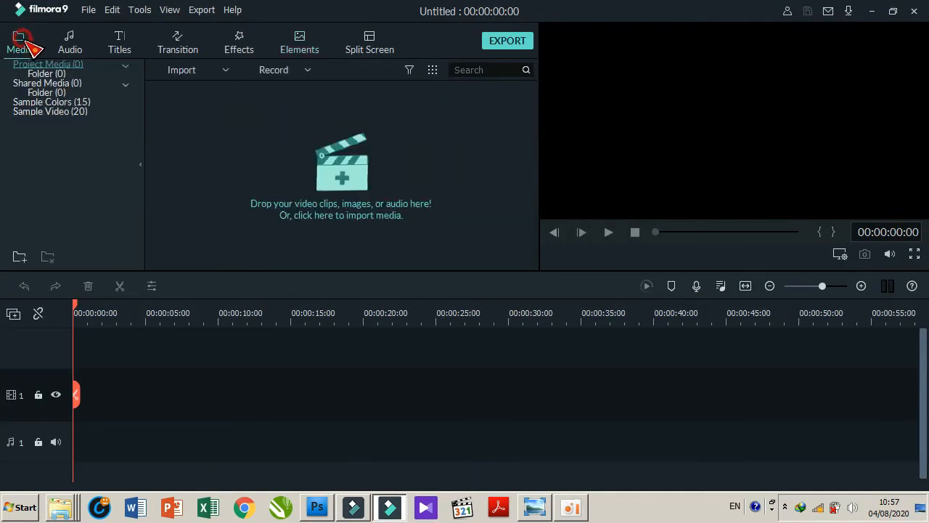
left_click(86, 111)
left_click_drag(104, 404, 76, 396)
right_click(378, 385)
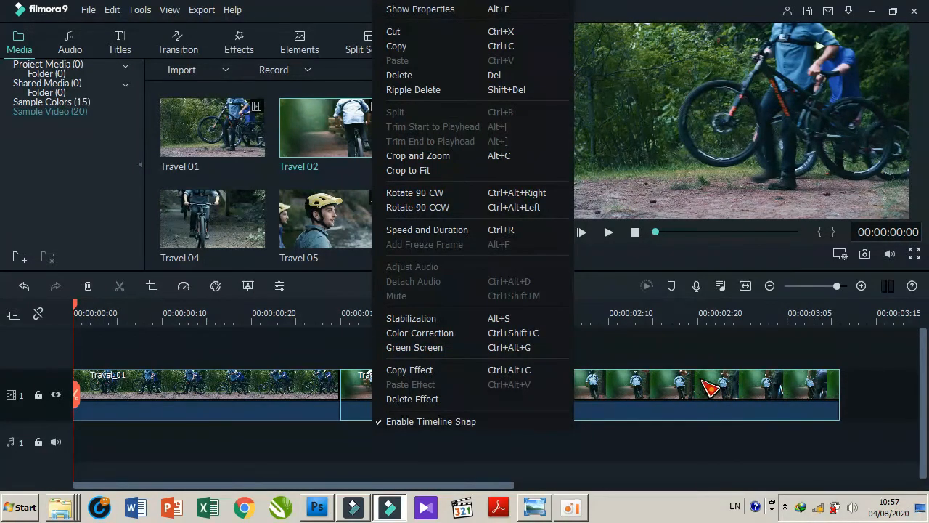
left_click(664, 400)
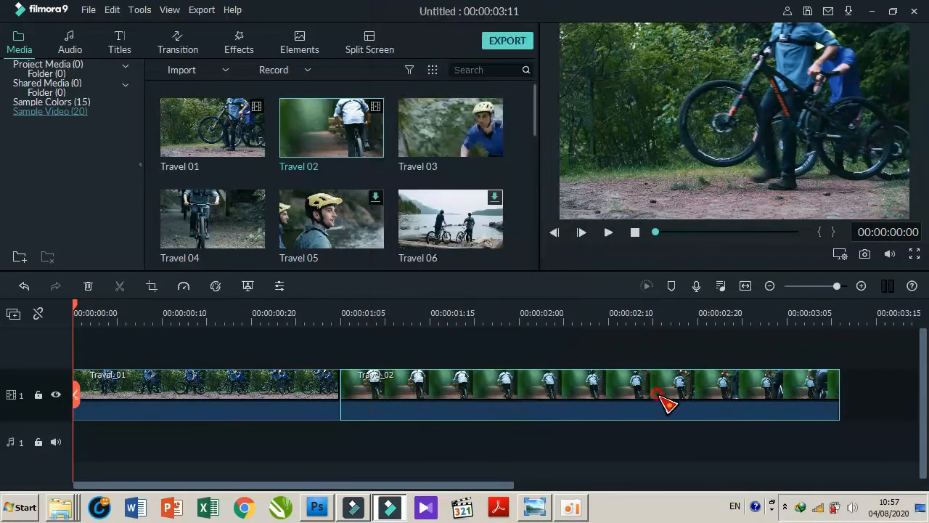
Step: Move the playhead to the cut between Travel_01 and Travel_02, and onward to 00:00:01:10
left_click(350, 311)
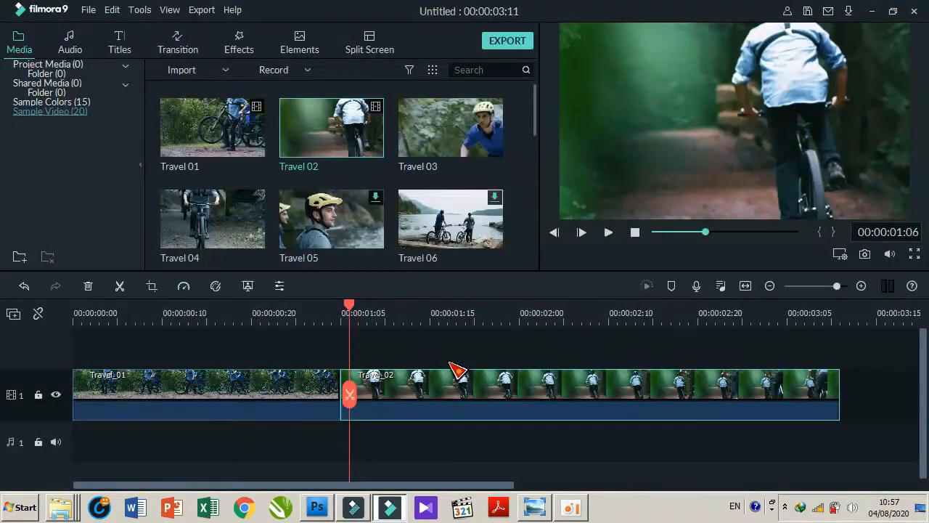
left_click(309, 355)
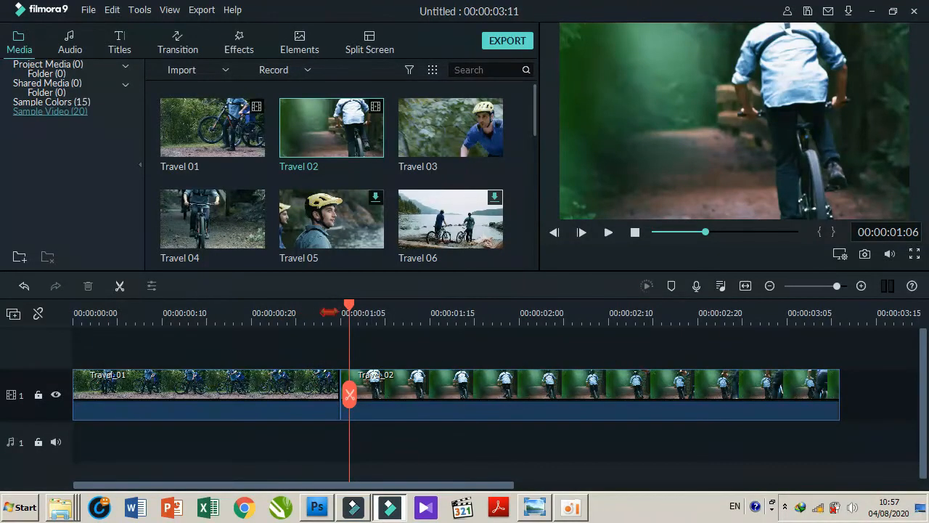
left_click_drag(356, 309, 347, 310)
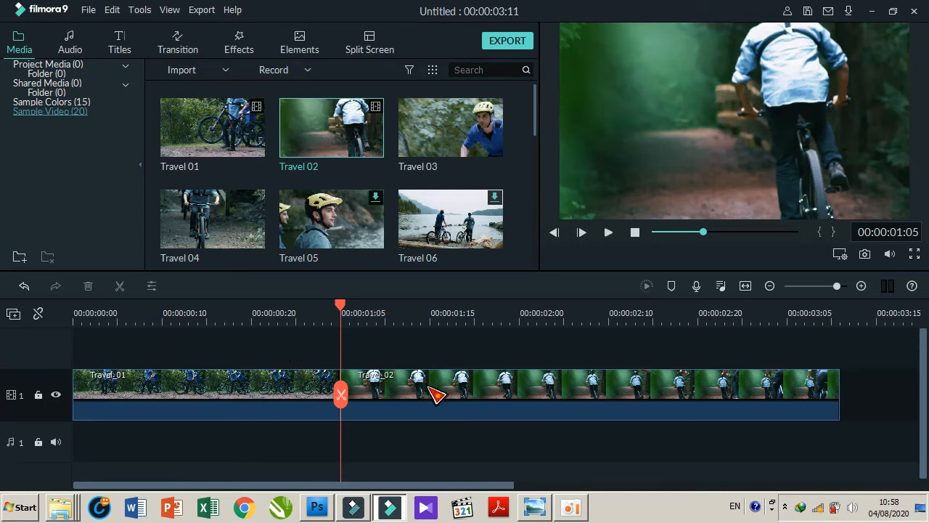
scroll(363, 320, "down", 3)
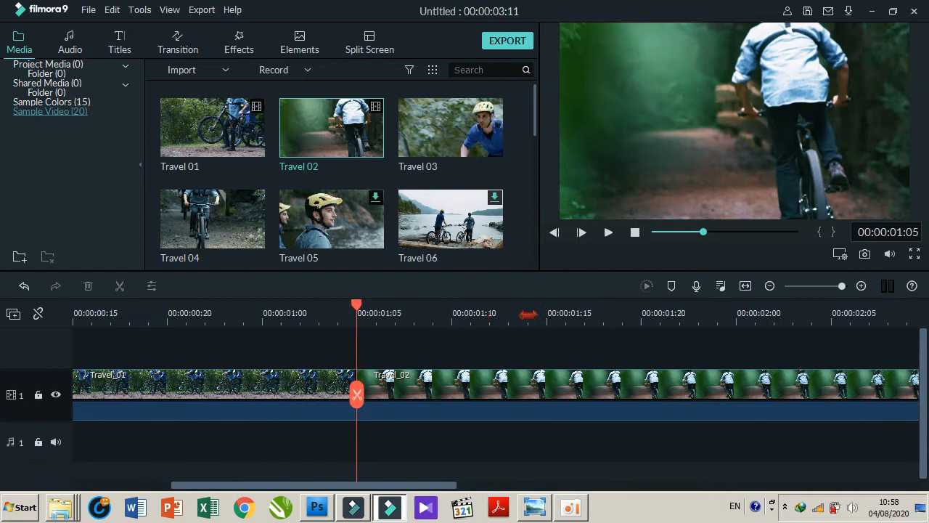
left_click(311, 316)
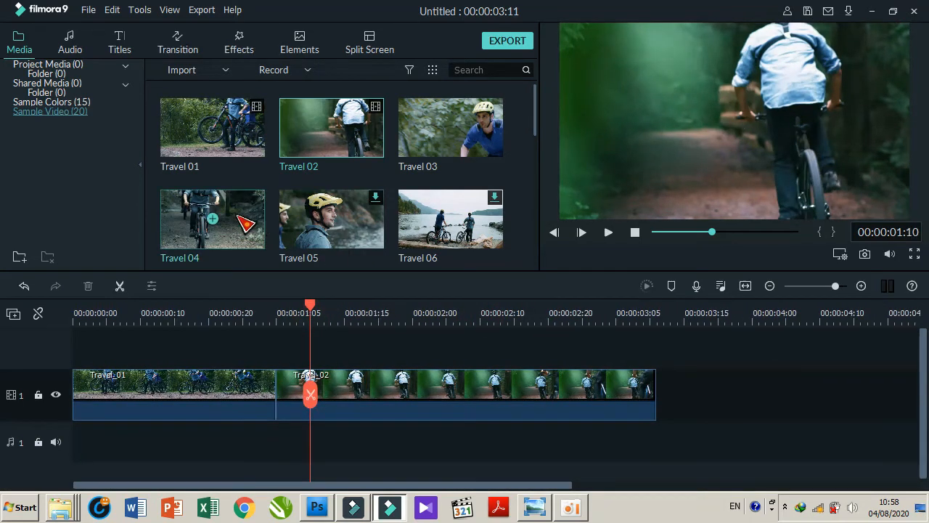
Step: Add the New Opener 12 title to track 2 above the clips and remove its part after 00:00:02:21
left_click(120, 41)
left_click_drag(77, 172, 251, 354)
left_click(557, 321)
key("ctrl+b")
key("Delete")
Step: Move the New Opener 12 title to start at about 00:00:00:13 and place the playhead at its start
left_click_drag(479, 385, 377, 385)
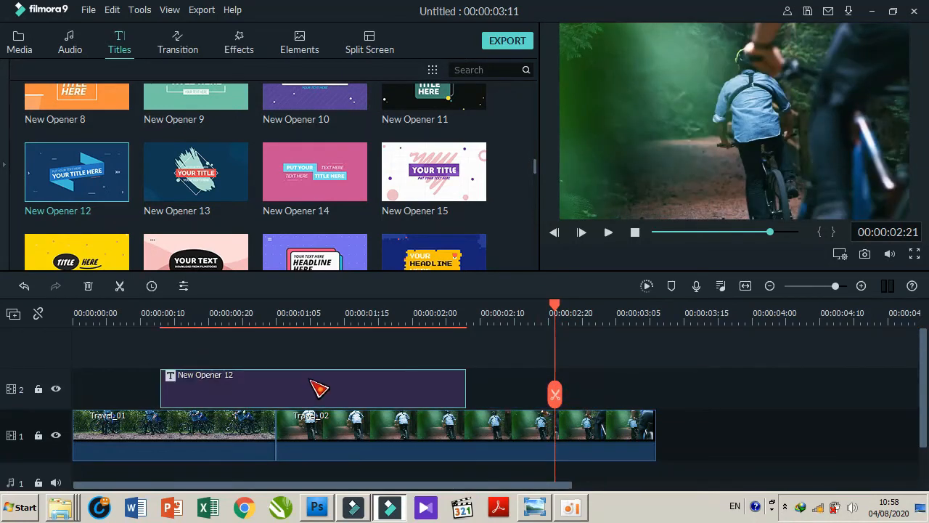
left_click(149, 317)
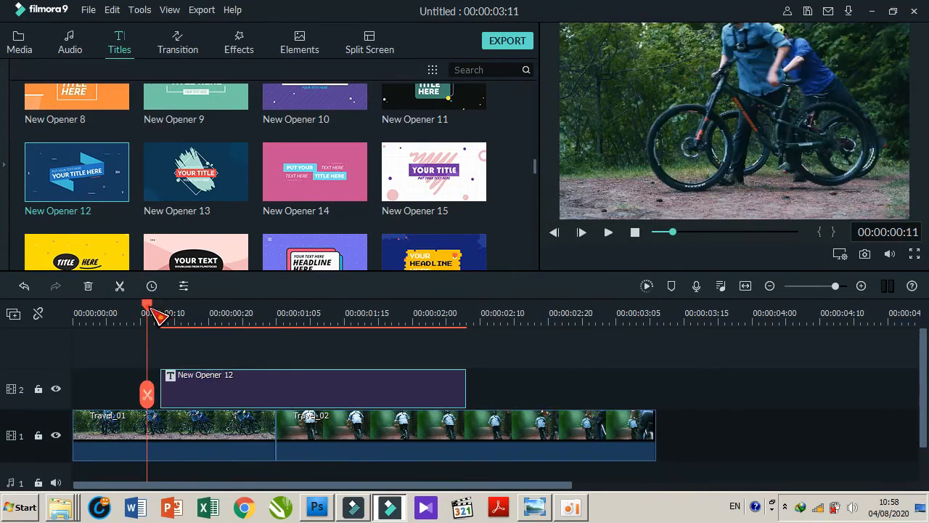
left_click(182, 317)
left_click(161, 317)
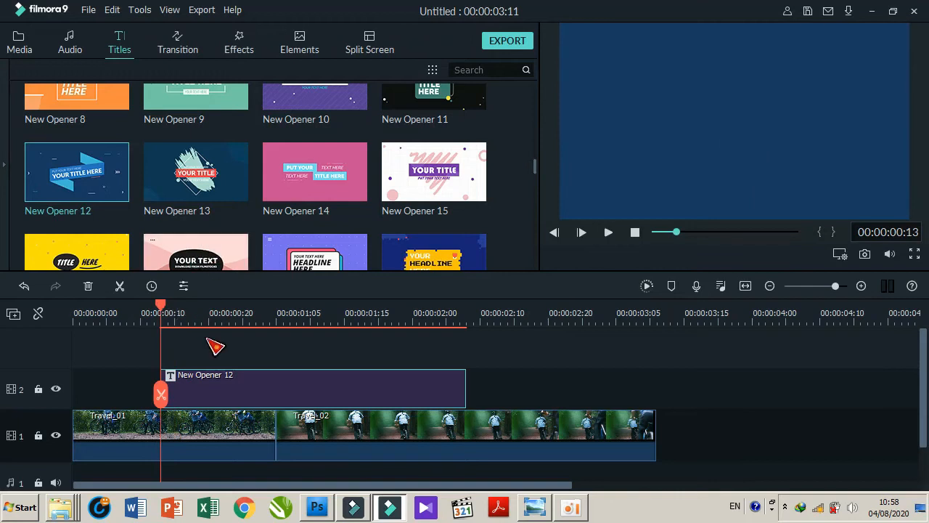
Step: Try to move the New Opener 12 title off its track and the Travel_02 clip up to track 2
left_click_drag(208, 387, 179, 350)
scroll(182, 392, "down", 1)
left_click_drag(418, 432, 231, 391)
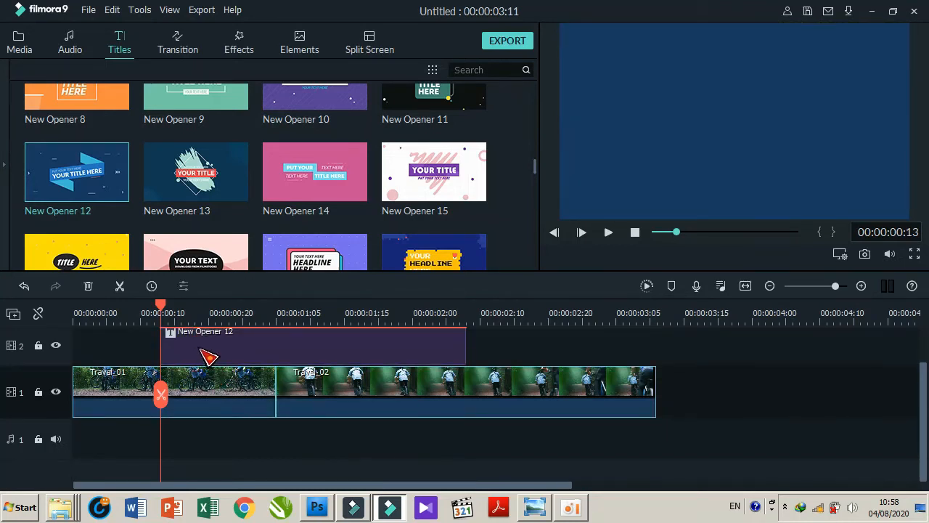
Step: Try to move the New Opener 12 title and both Travel clips together to a later position on the timeline
left_click_drag(363, 440, 240, 348)
left_click_drag(239, 411, 394, 411)
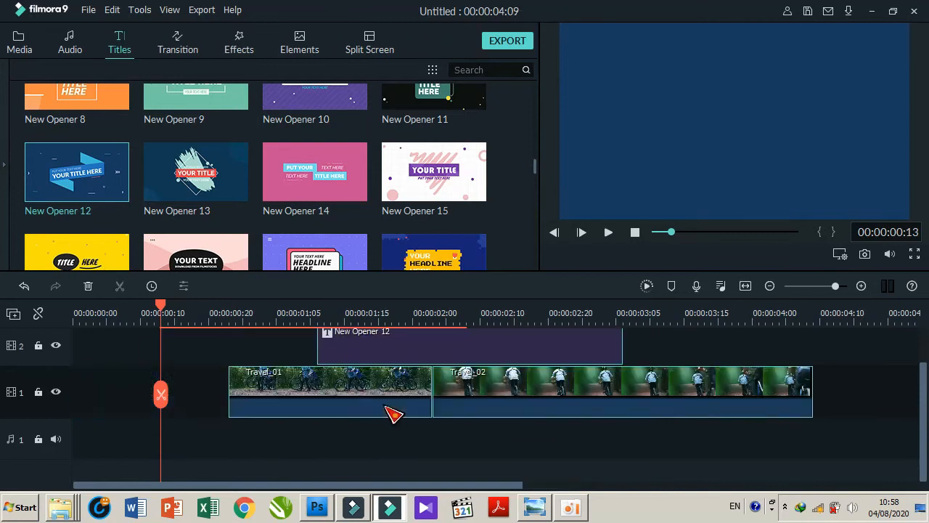
key("ctrl+z")
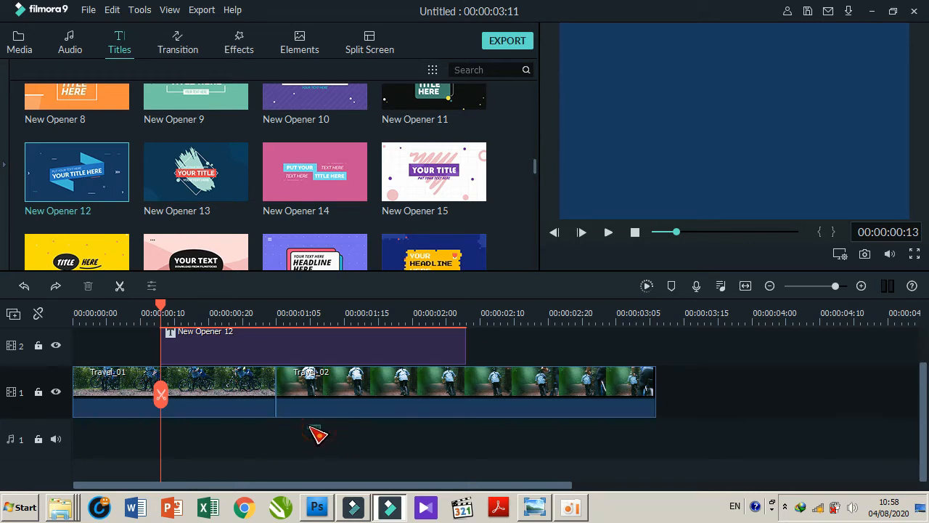
Step: Group the Travel_01 and Travel_02 clips on track 1
left_click_drag(407, 435, 240, 394)
left_click(287, 421)
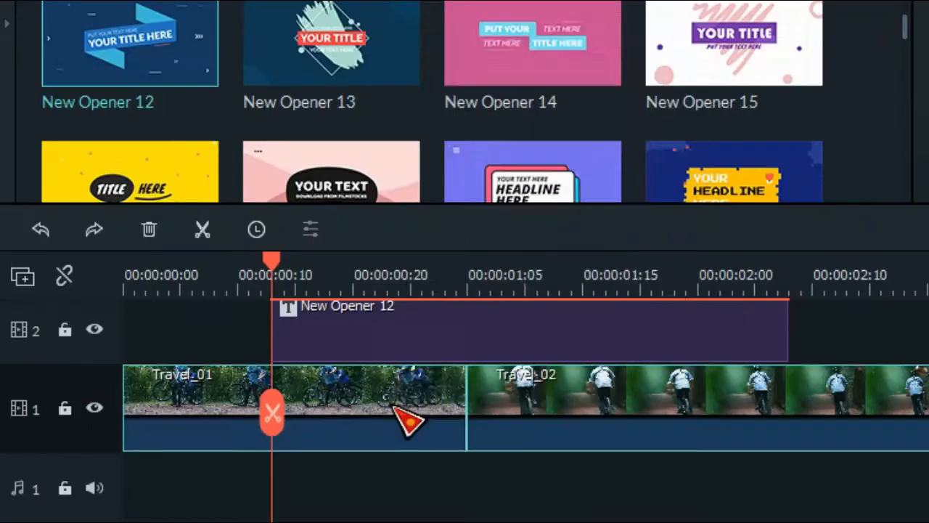
right_click(400, 414)
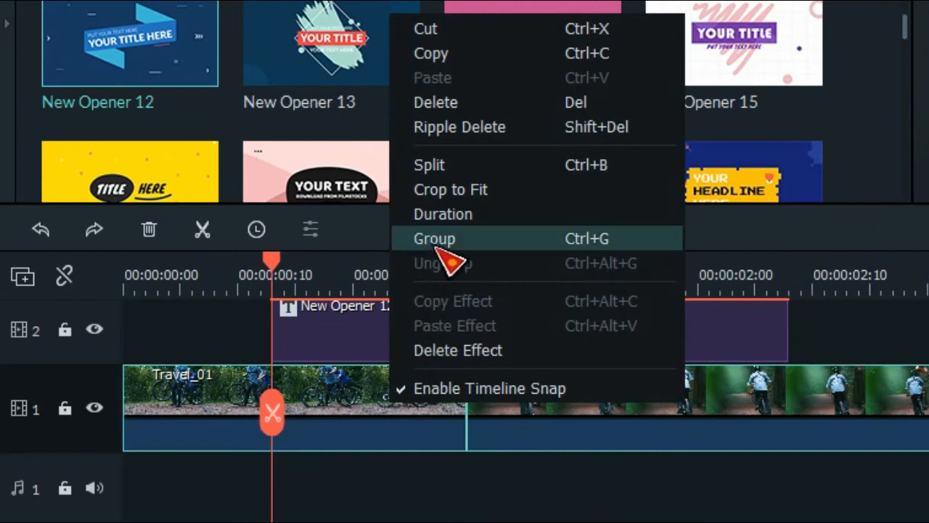
left_click(617, 244)
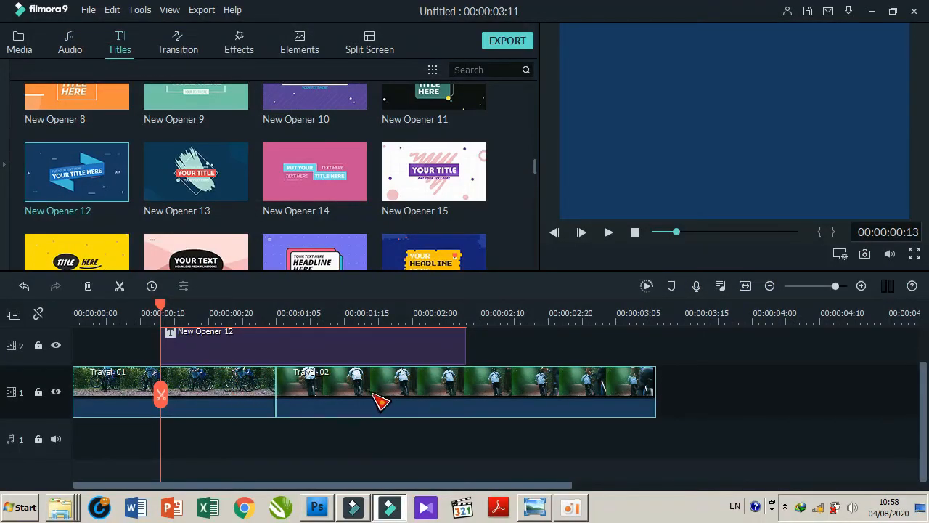
Step: Try to move the grouped Travel clips so they start at the playhead at 00:00:00:13
left_click_drag(310, 400, 414, 399)
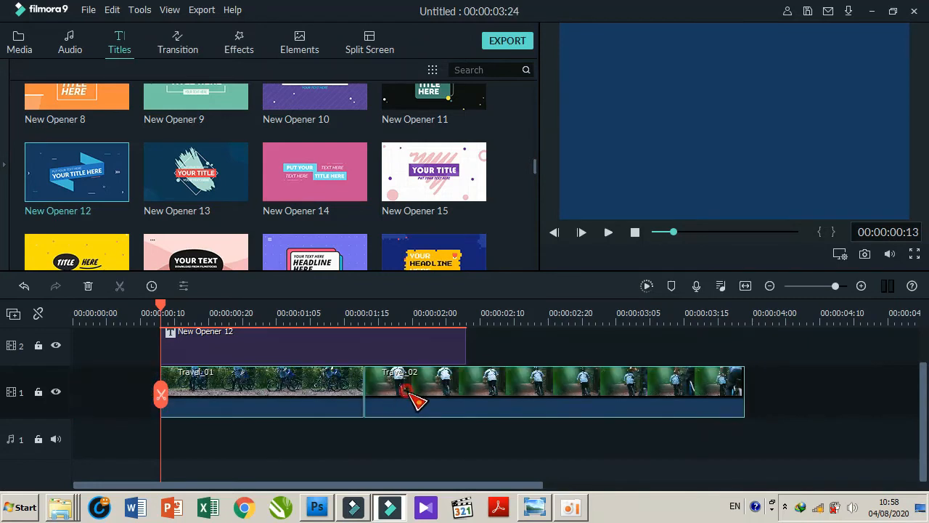
key("ctrl+z")
left_click(328, 428)
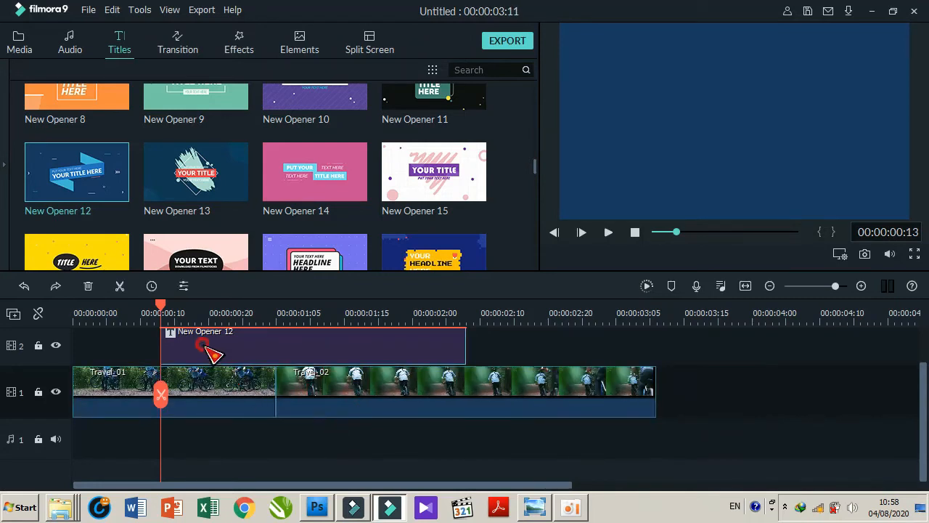
Step: Ungroup the Travel_01 and Travel_02 clips and select Travel_01 on its own
left_click(290, 396)
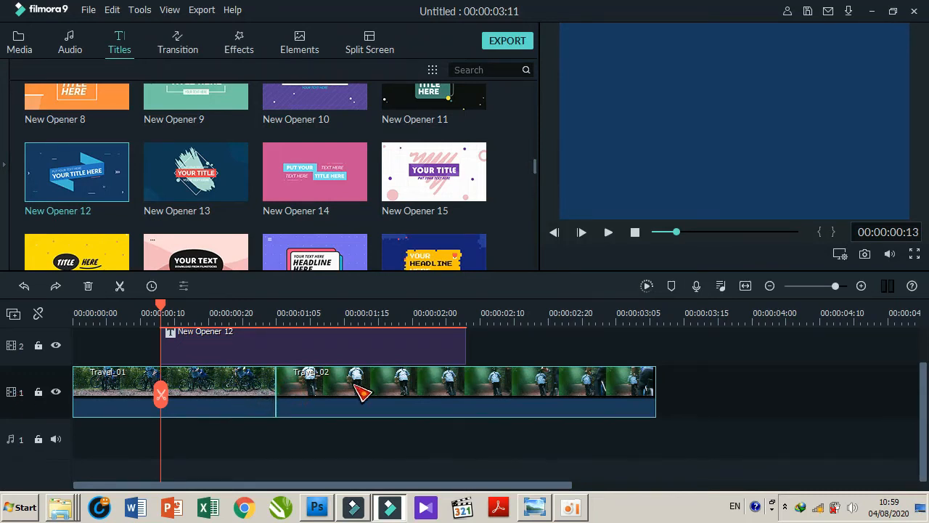
right_click(234, 397)
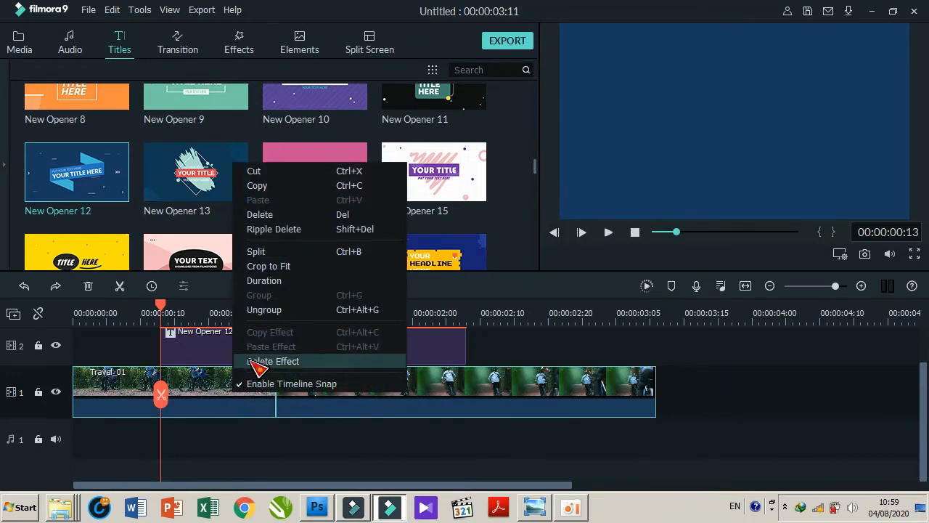
left_click(380, 450)
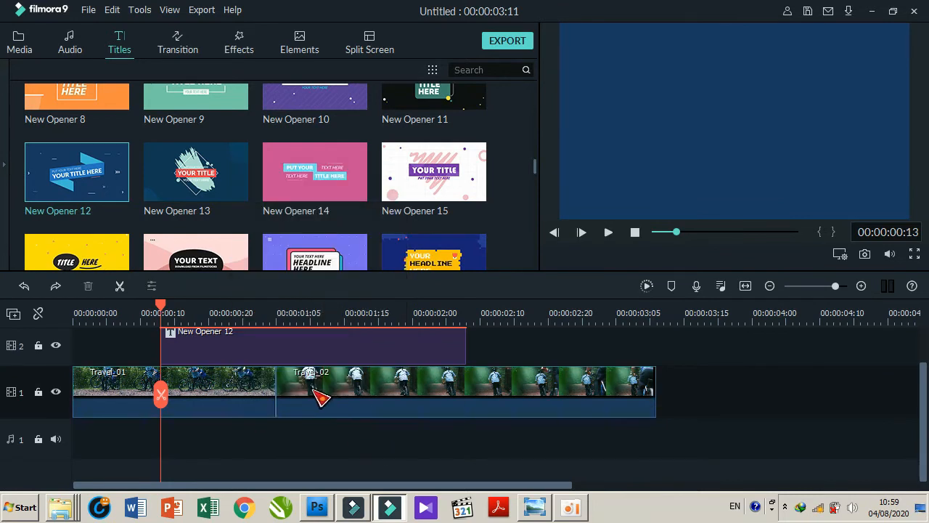
right_click(259, 394)
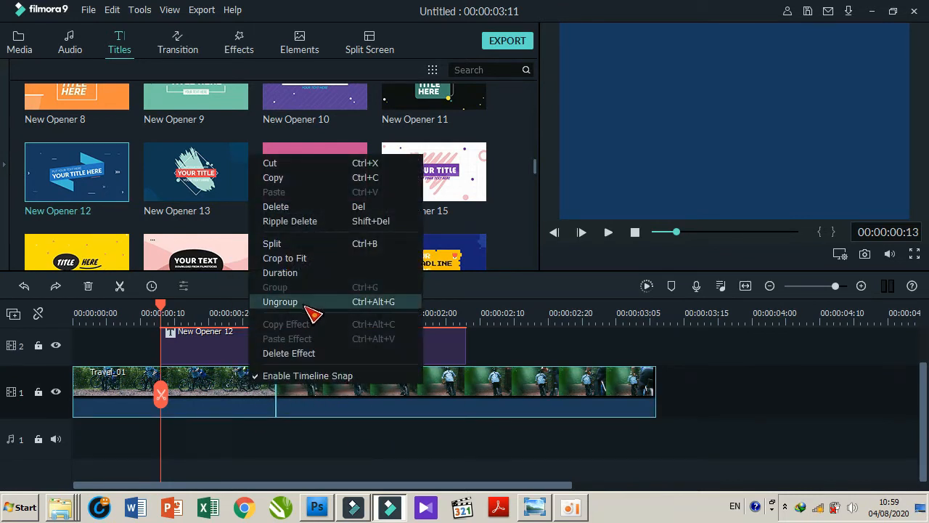
left_click(395, 302)
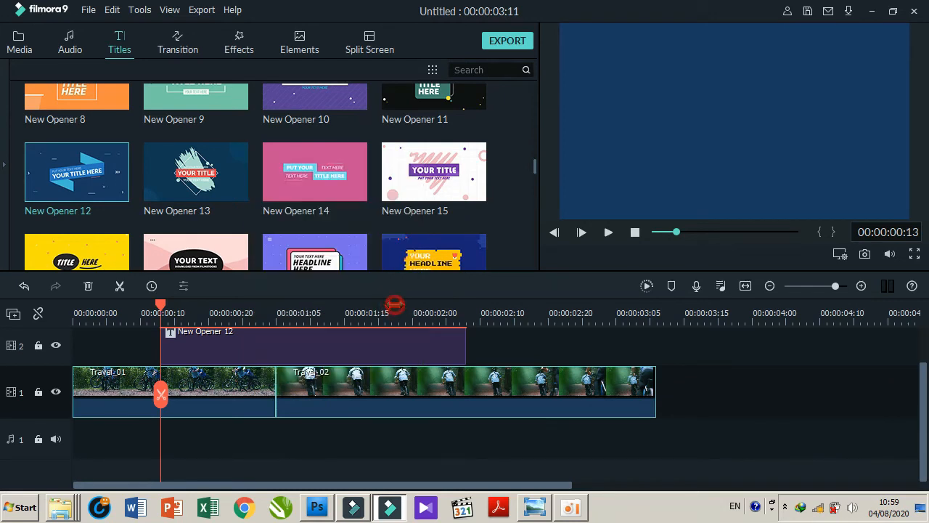
left_click(511, 353)
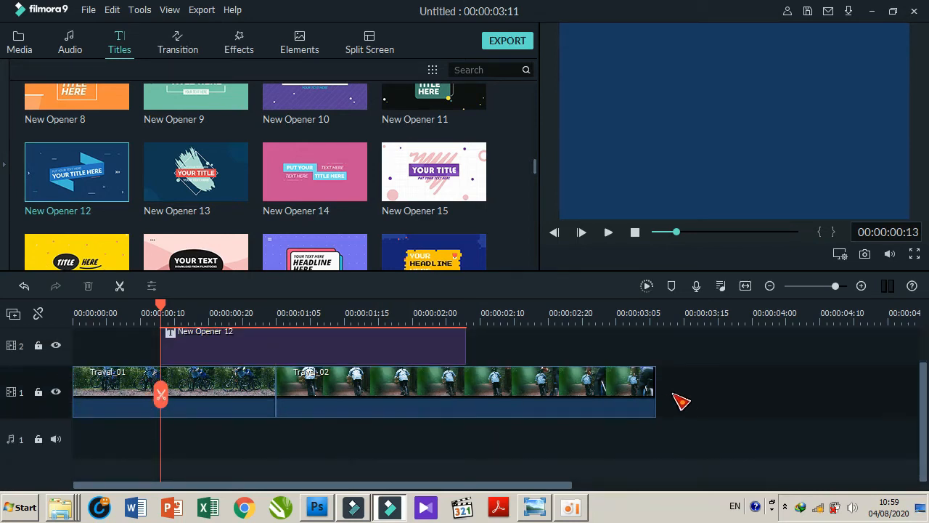
left_click(106, 394)
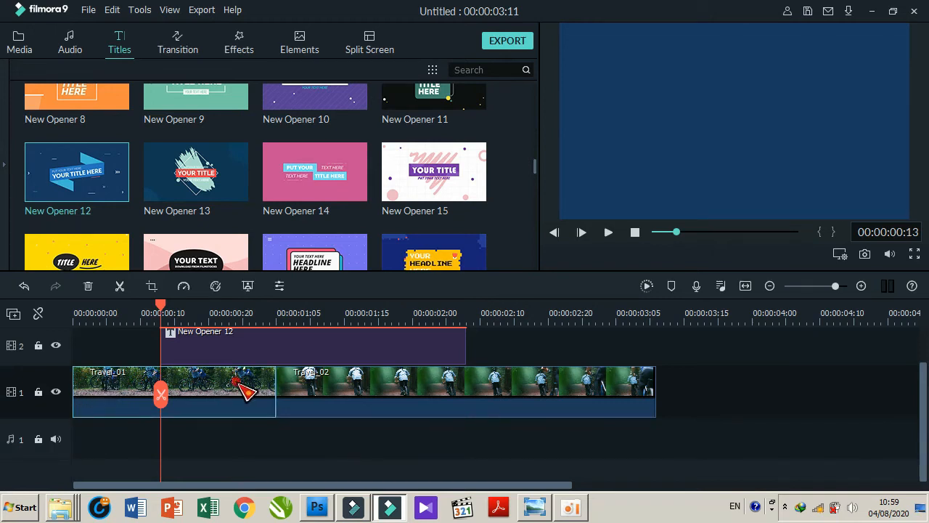
Step: Select the New Opener 12 title with both Travel clips and examine the grouping options for them, leaving nothing selected
left_click(232, 356)
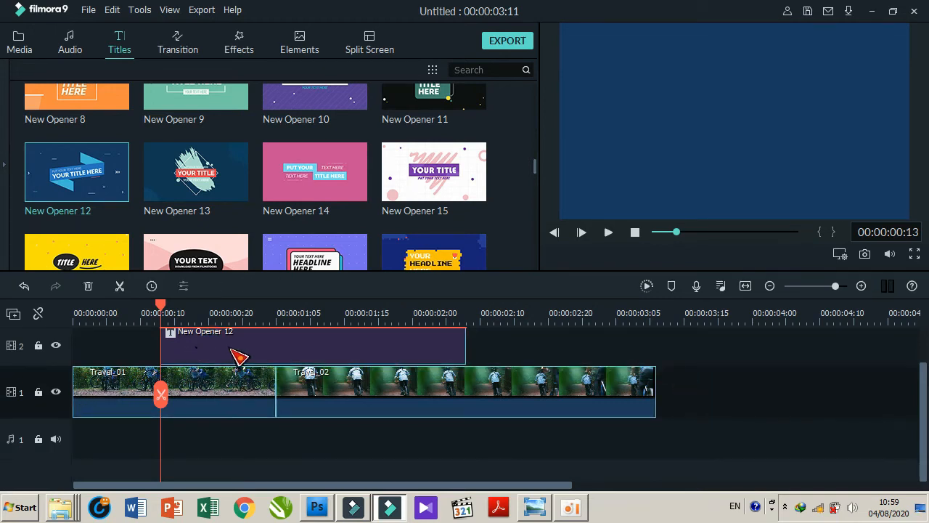
right_click(239, 356)
left_click(256, 269)
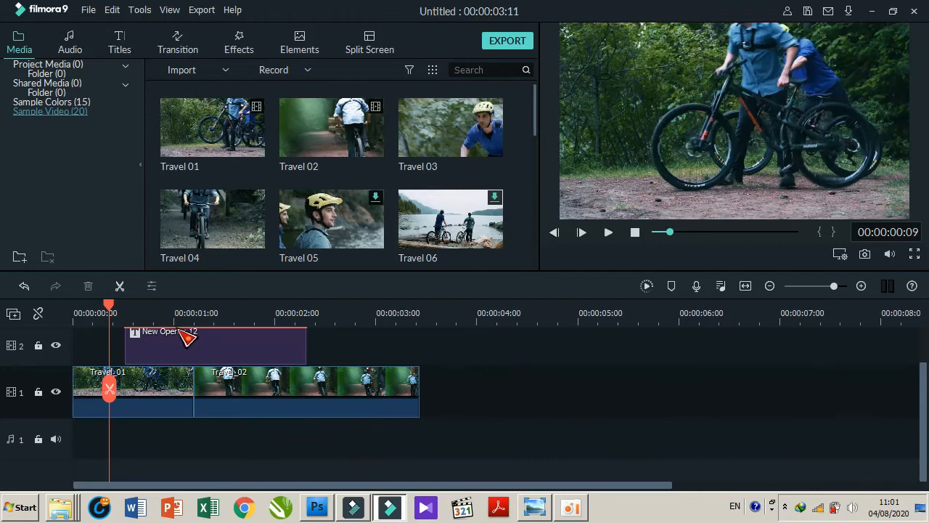
key("ctrl+a")
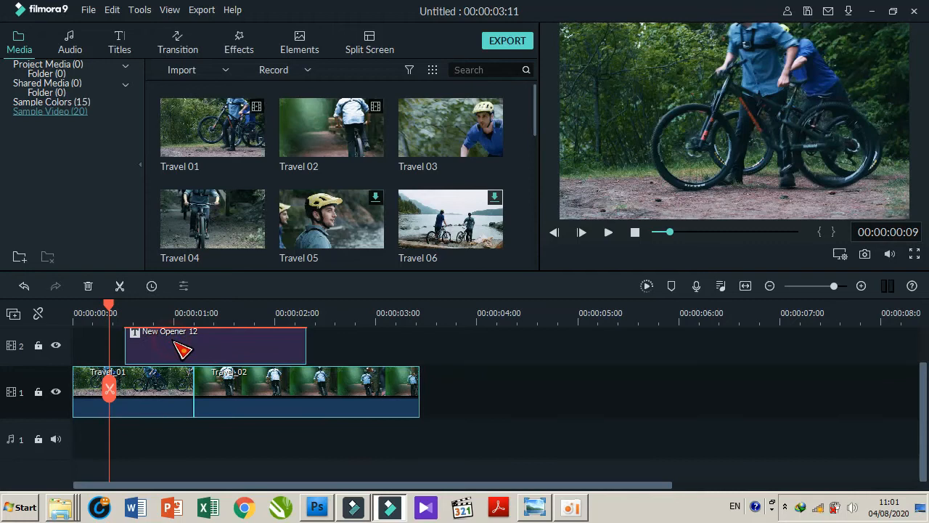
right_click(269, 361)
key("Escape")
left_click(383, 356)
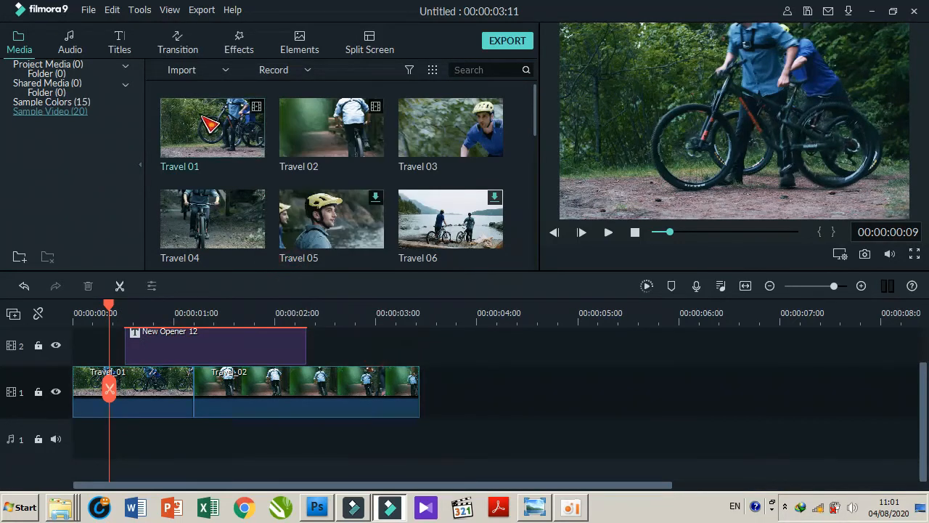
Step: Run Beat Detection on the Drift - Drift music and add it to audio track 1 at the start of the timeline
left_click(71, 40)
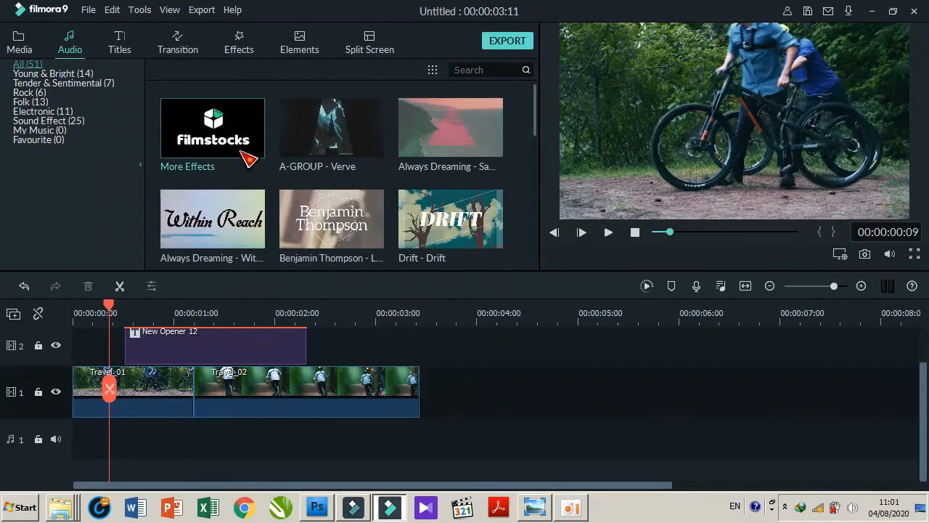
mouse_move(231, 222)
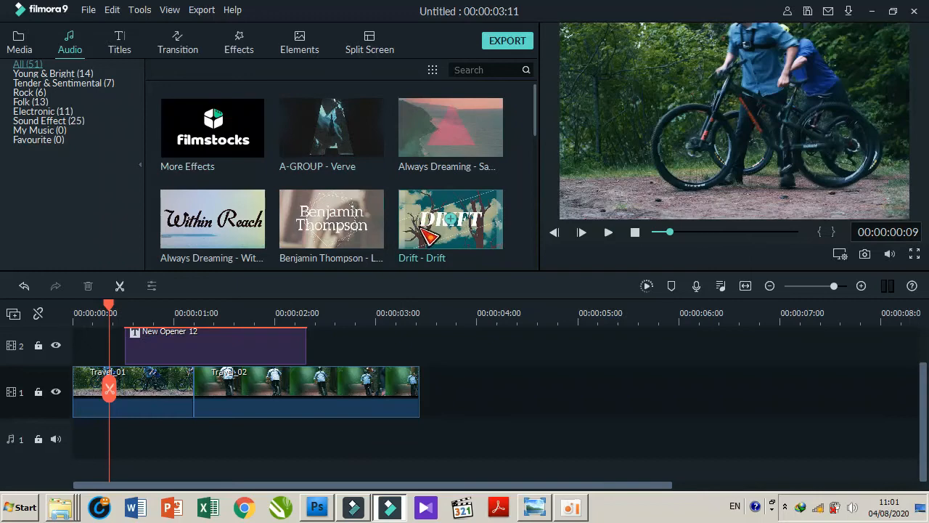
mouse_move(431, 224)
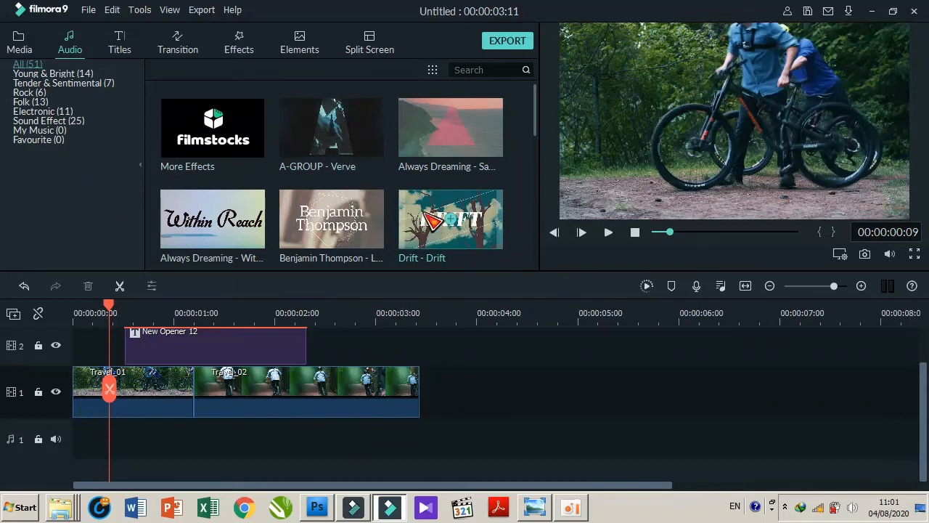
right_click(482, 202)
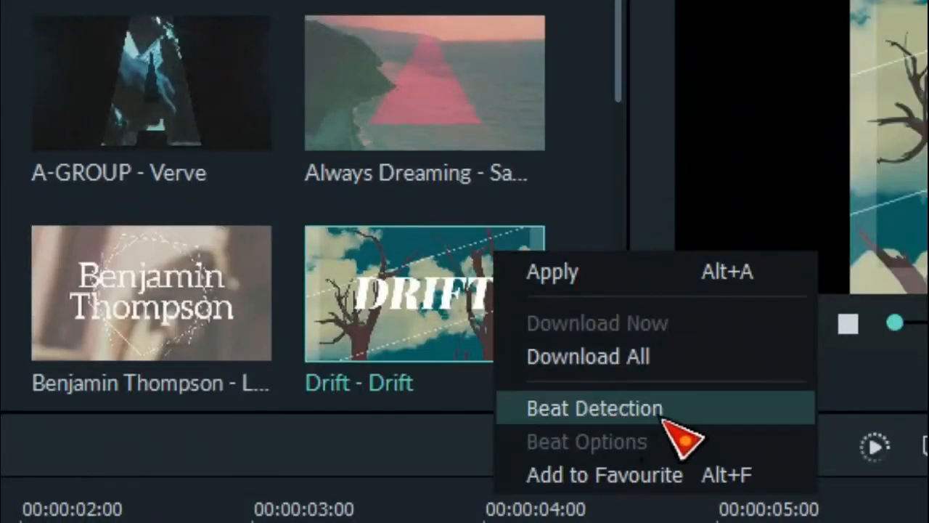
left_click(662, 411)
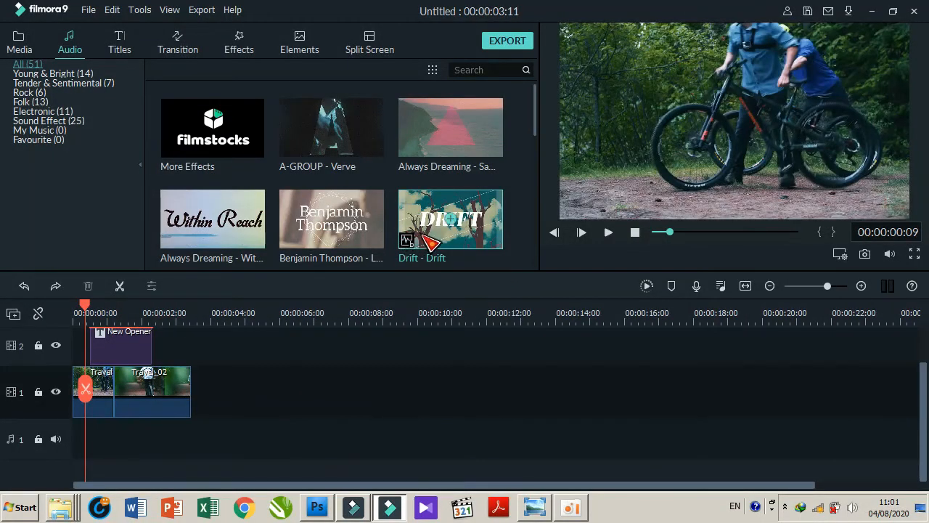
mouse_move(408, 244)
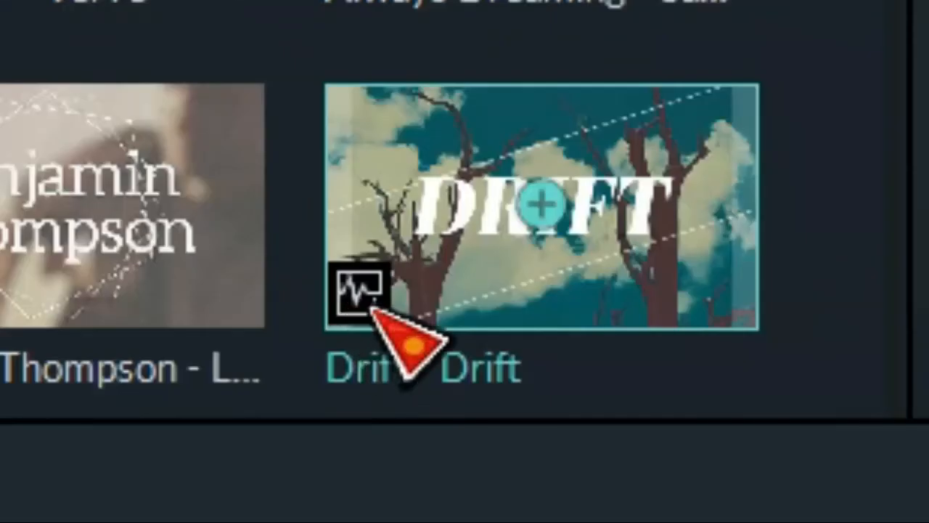
left_click_drag(508, 317, 65, 439)
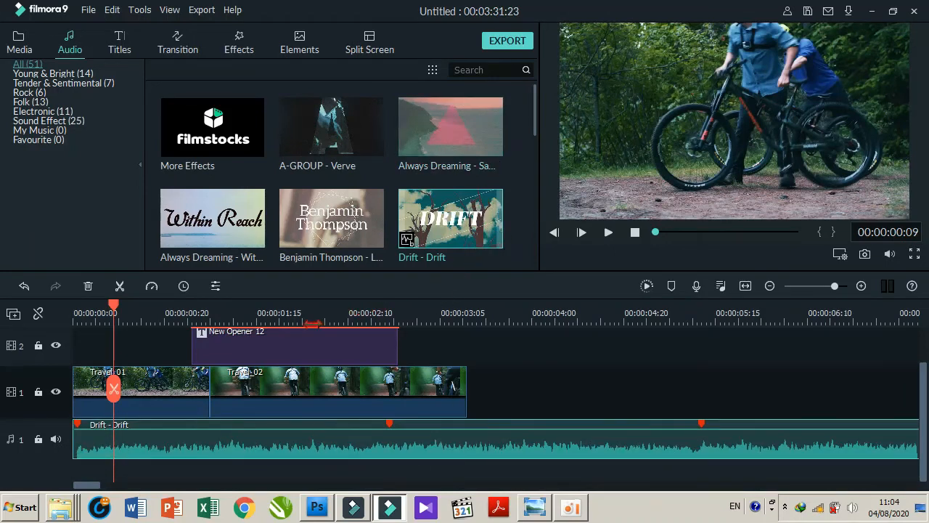
Step: Move the playhead to the second beat marker of the Drift music at 00:00:02:20, and onward past the end of the clips
scroll(197, 311, "down", 1)
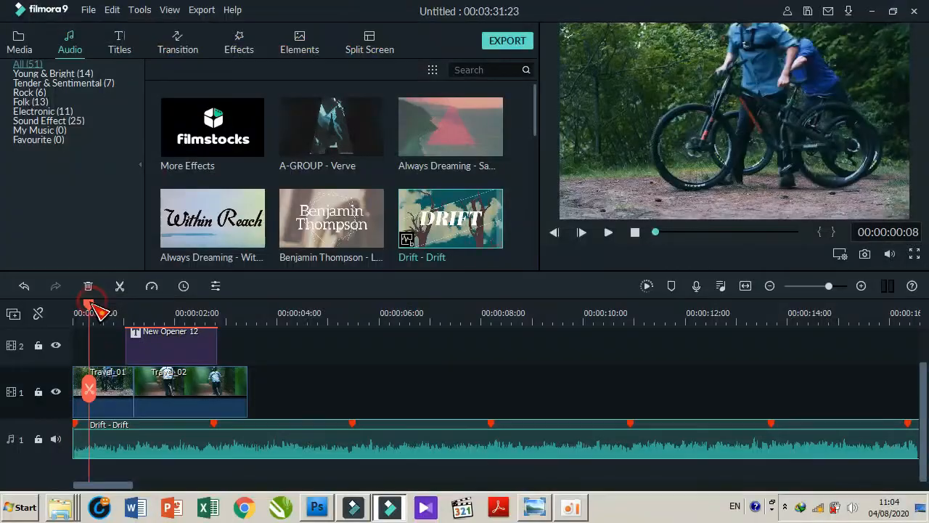
left_click_drag(93, 305, 222, 307)
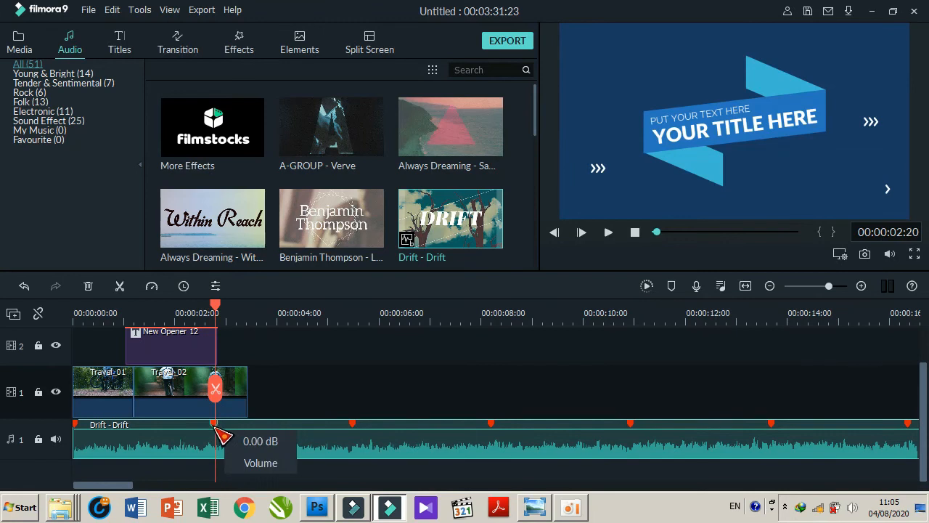
left_click_drag(218, 306, 380, 316)
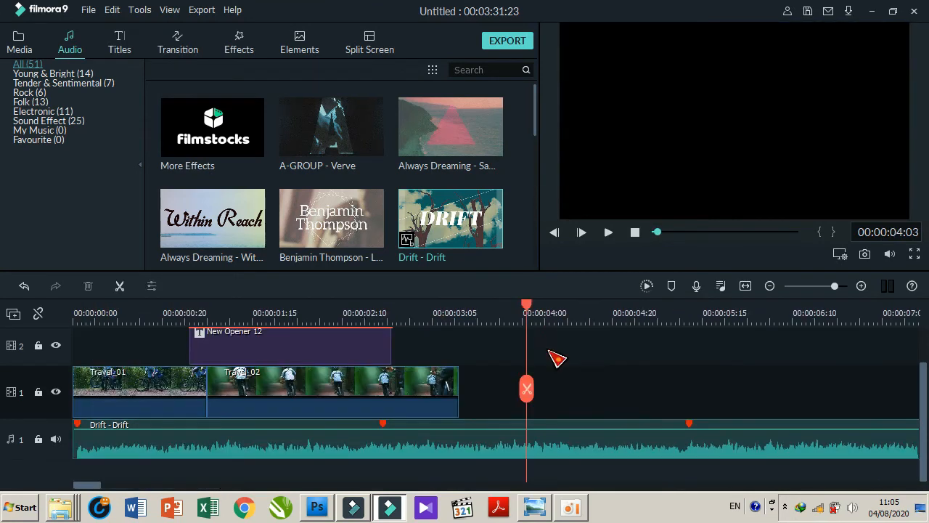
Step: Trim the end of the Travel_02 clip back to the second beat marker of the Drift music
left_click(241, 378)
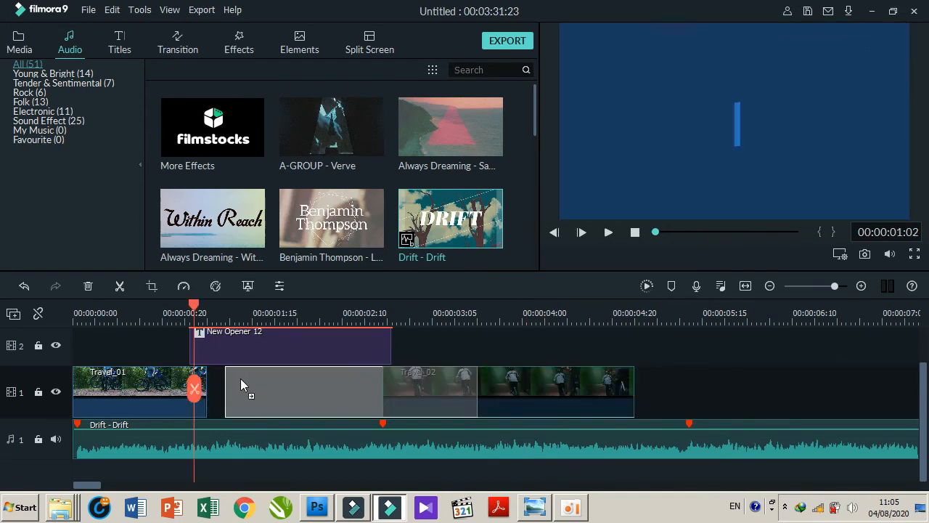
left_click_drag(459, 385, 414, 399)
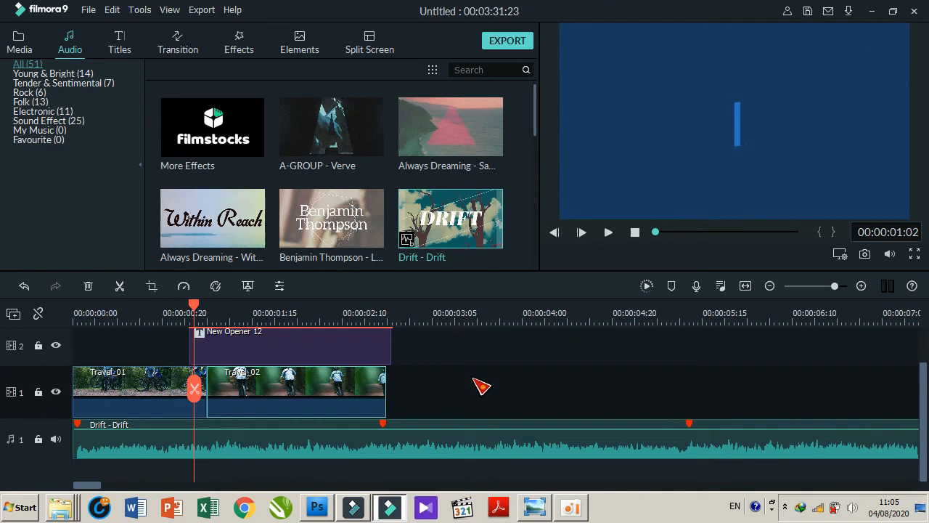
left_click(512, 380)
Step: Review the beat markers along the Drift music and reopen the Sample Video media library
key("shift+z")
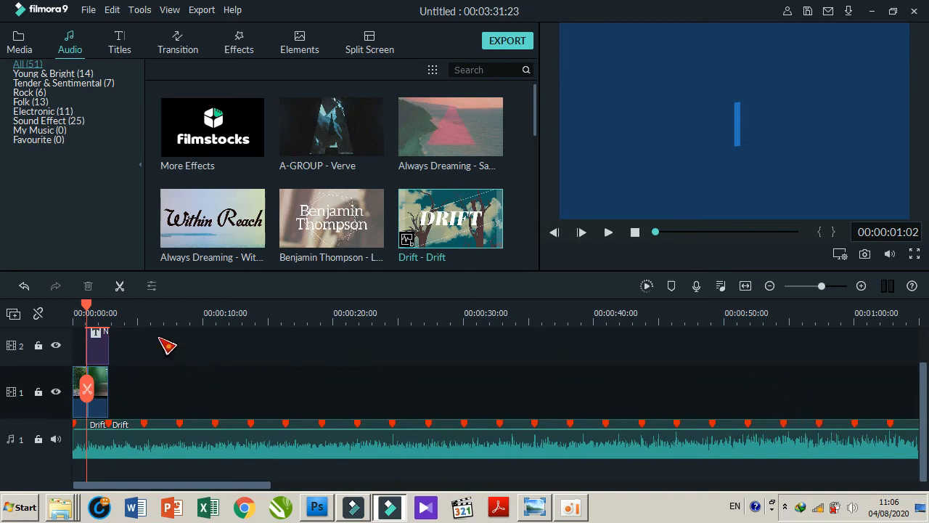
scroll(137, 316, "up", 5)
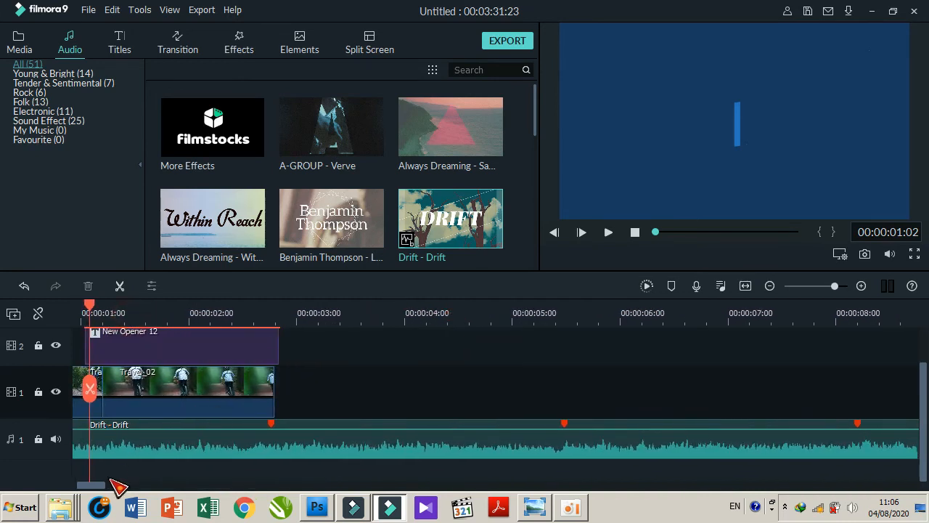
left_click_drag(106, 487, 91, 487)
key("alt+1")
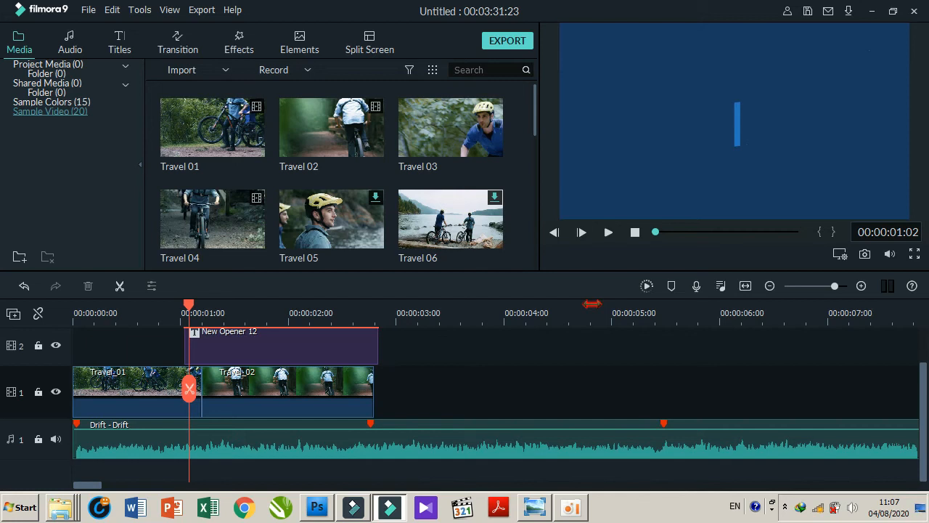
Step: Move the playhead to 00:00:02:20 by the second beat marker and make the New Opener 12 title end there
left_click(294, 354)
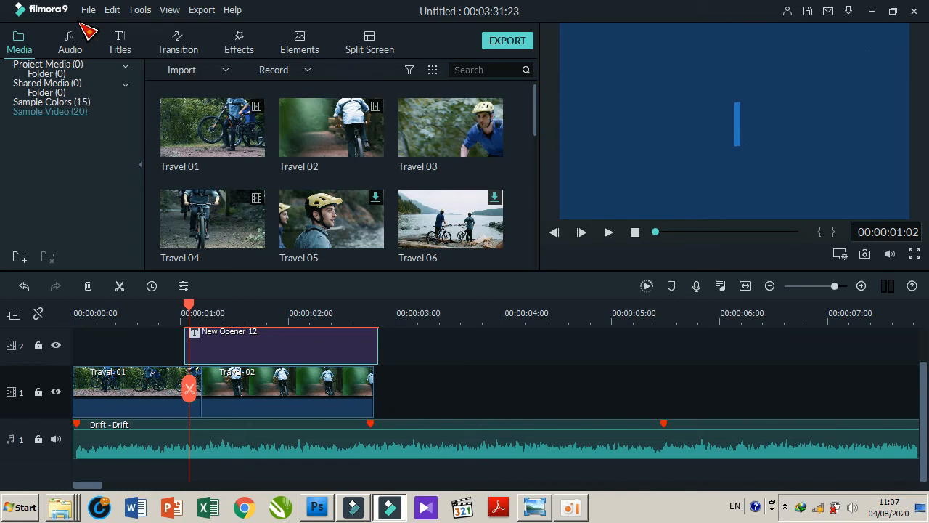
left_click_drag(129, 311, 331, 311)
left_click_drag(408, 305, 390, 316)
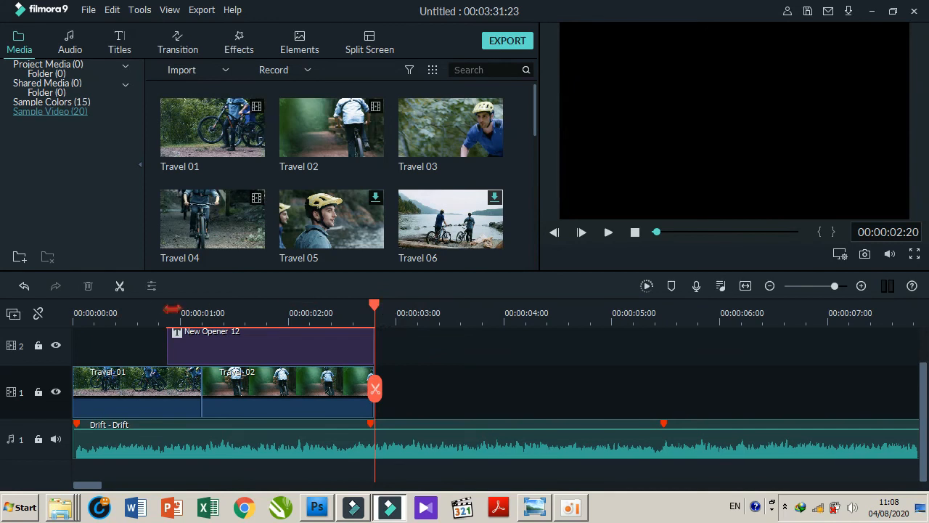
Step: Trim the end of the New Opener 12 title back to 00:00:02:00, above the Travel_02 clip
left_click_drag(167, 311, 247, 317)
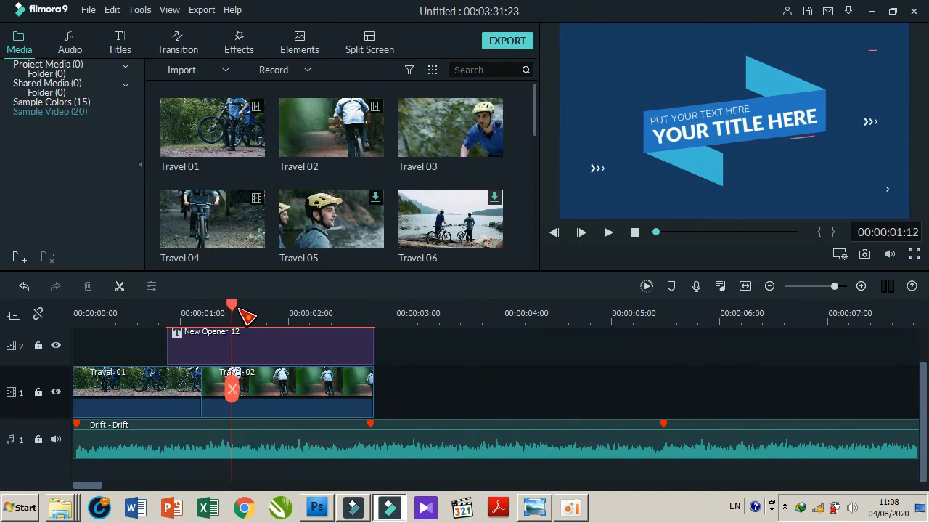
scroll(327, 319, "down", 2)
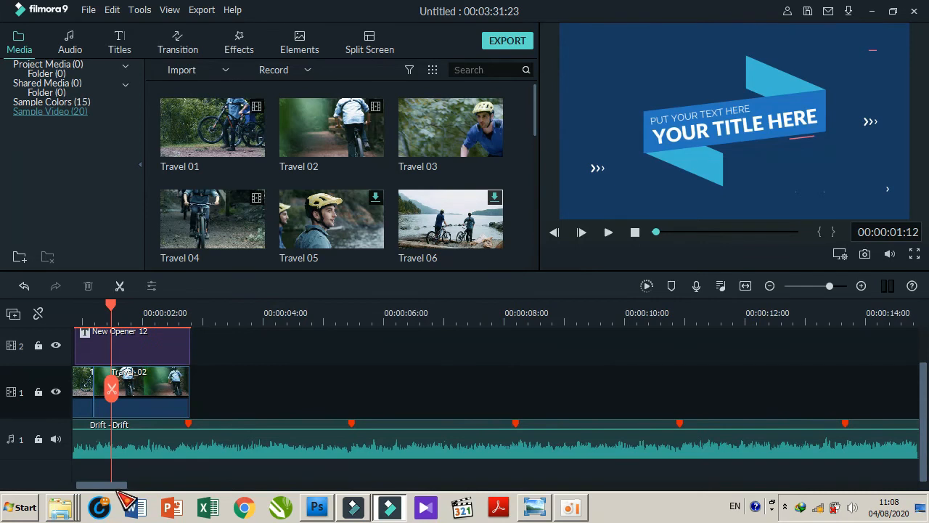
left_click_drag(118, 488, 96, 488)
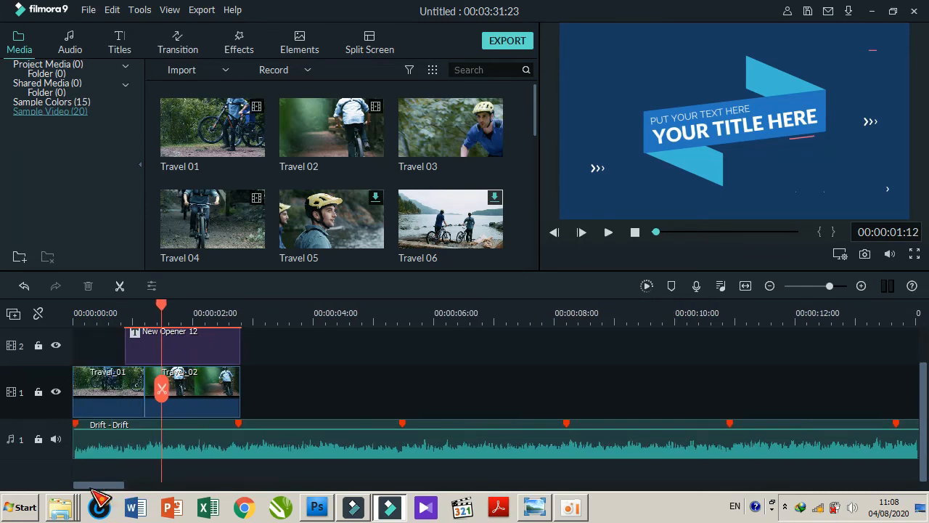
left_click_drag(239, 347, 193, 347)
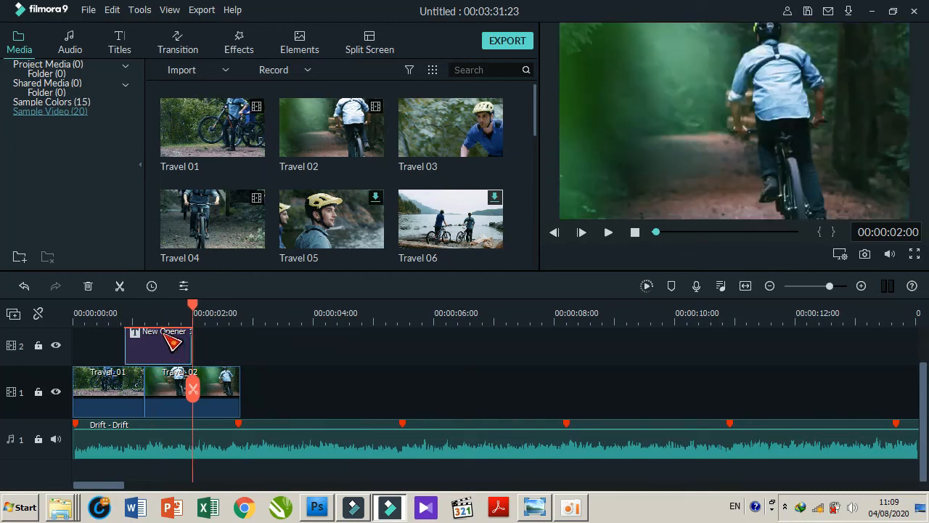
Step: Move the playhead to 00:00:00:21, just before the start of the New Opener 12 title, and inspect the timeline there
left_click(124, 320)
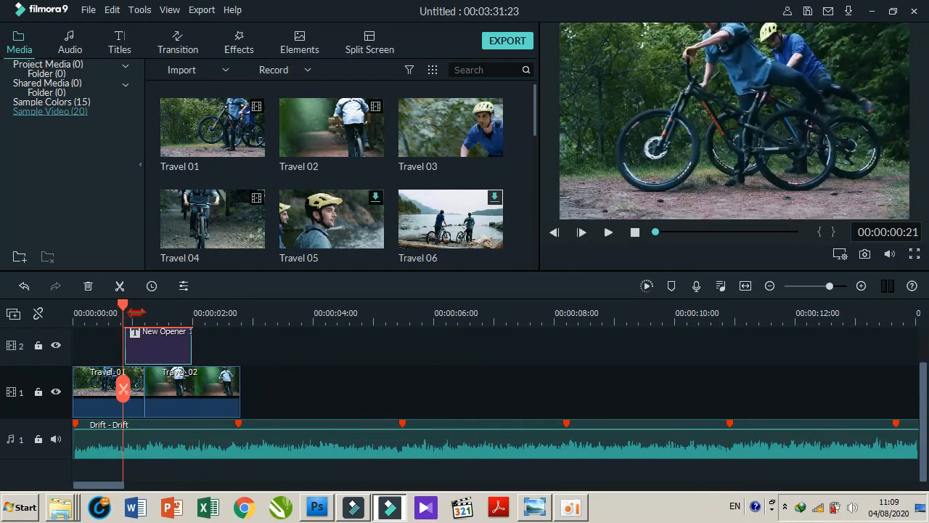
scroll(259, 339, "up", 3)
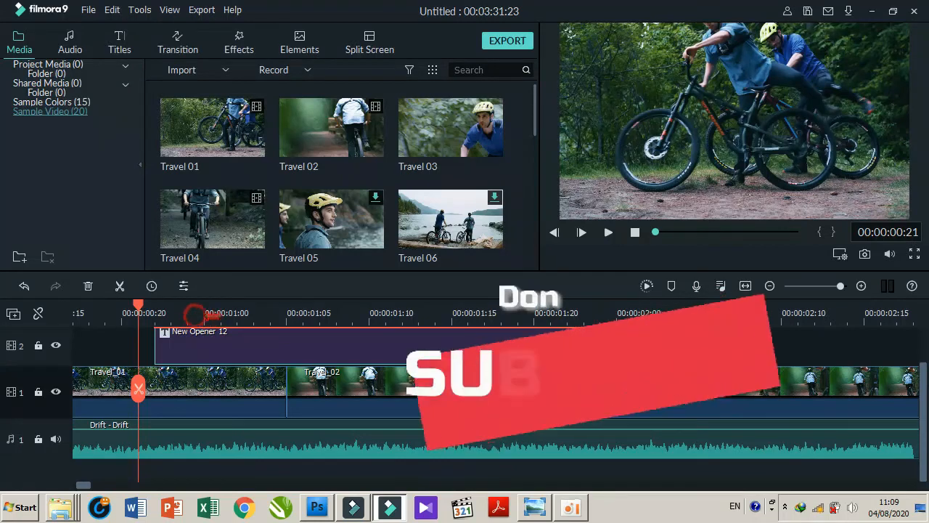
scroll(167, 310, "up", 1)
scroll(193, 353, "down", 3)
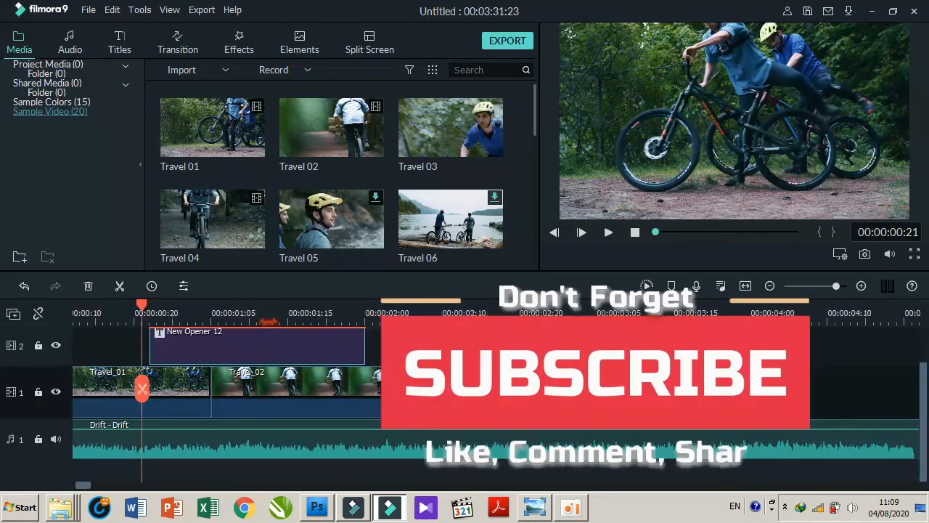